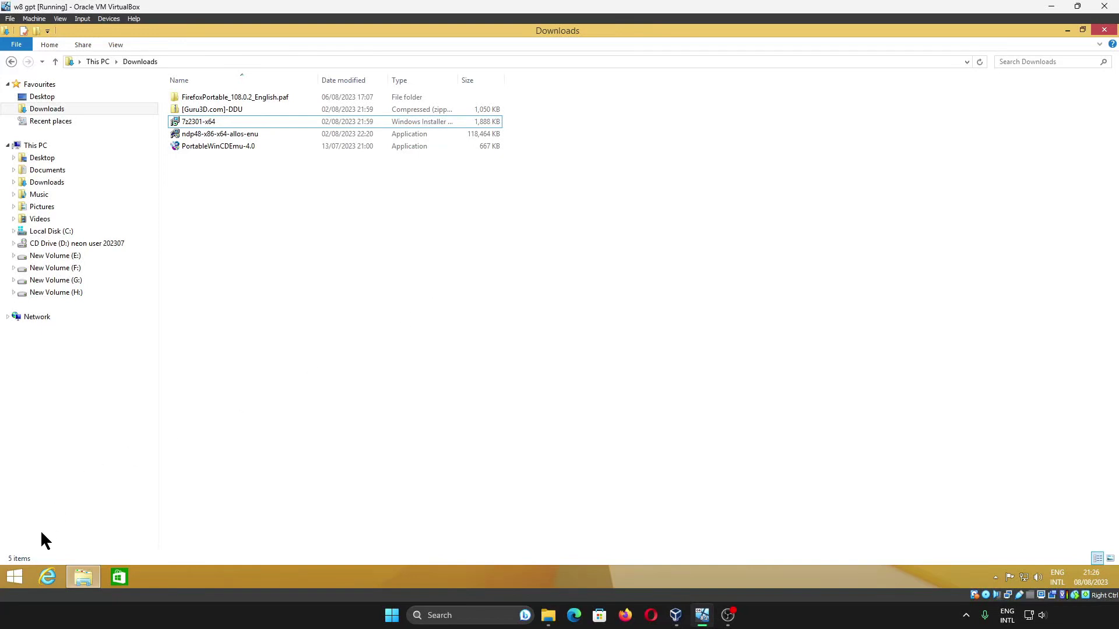
- Open the Recovery page of Update and recovery in PC settings, snapped side by side with the desktop
left_click(14, 577)
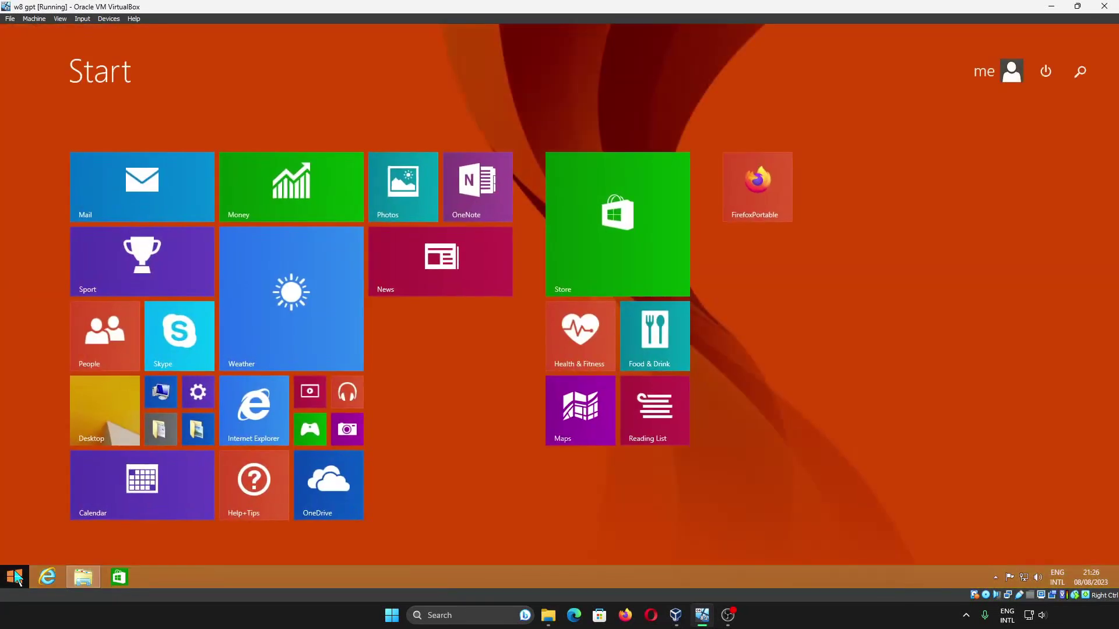
left_click(198, 393)
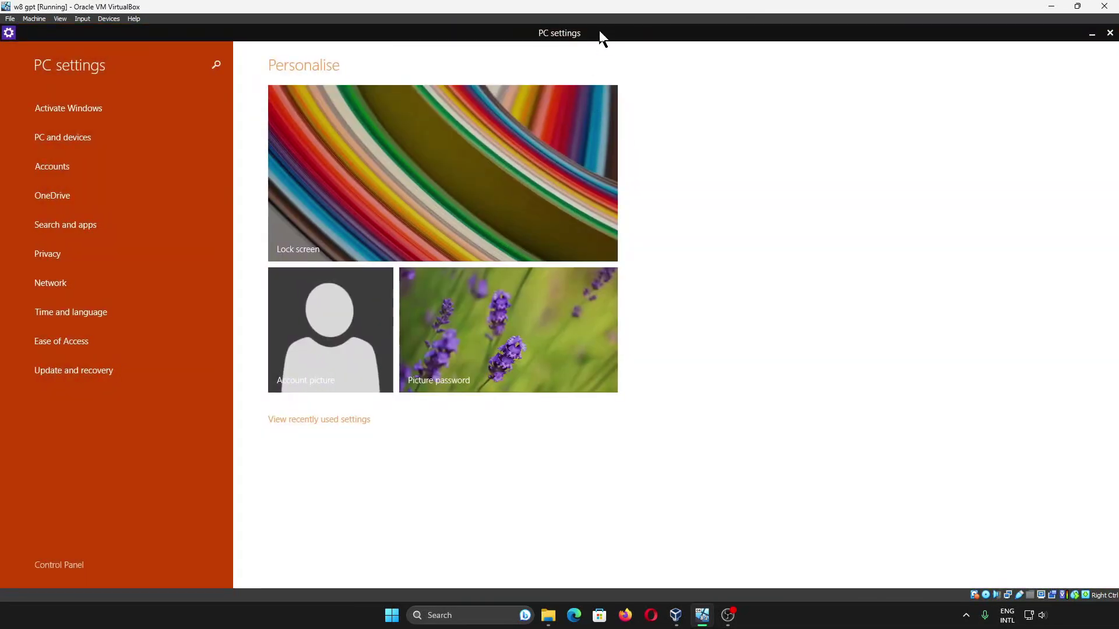
left_click_drag(601, 38, 835, 271)
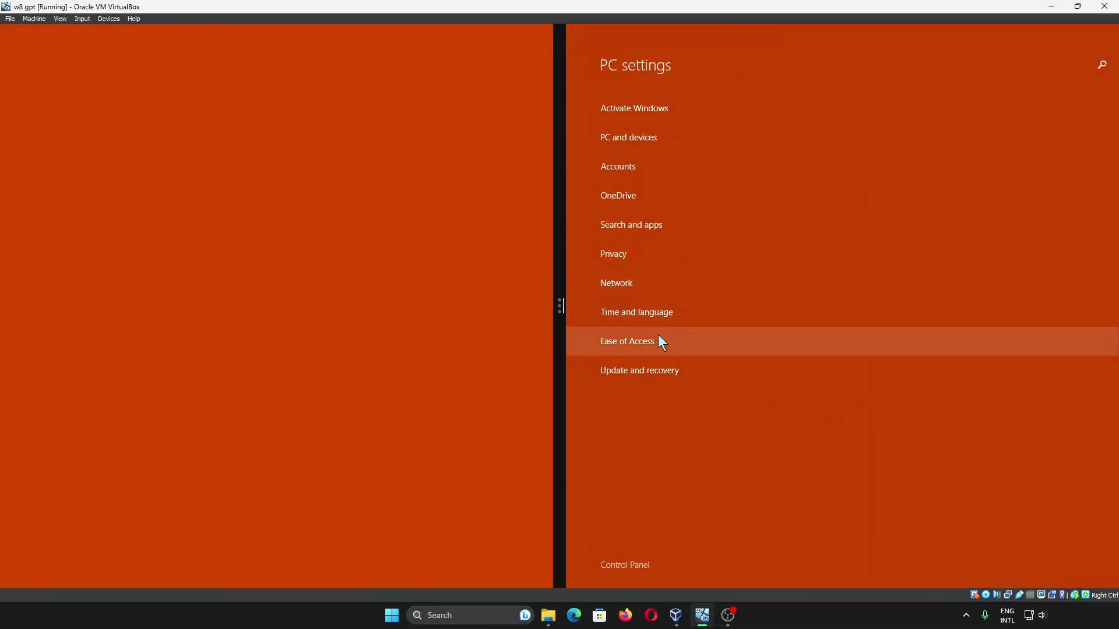
left_click(654, 371)
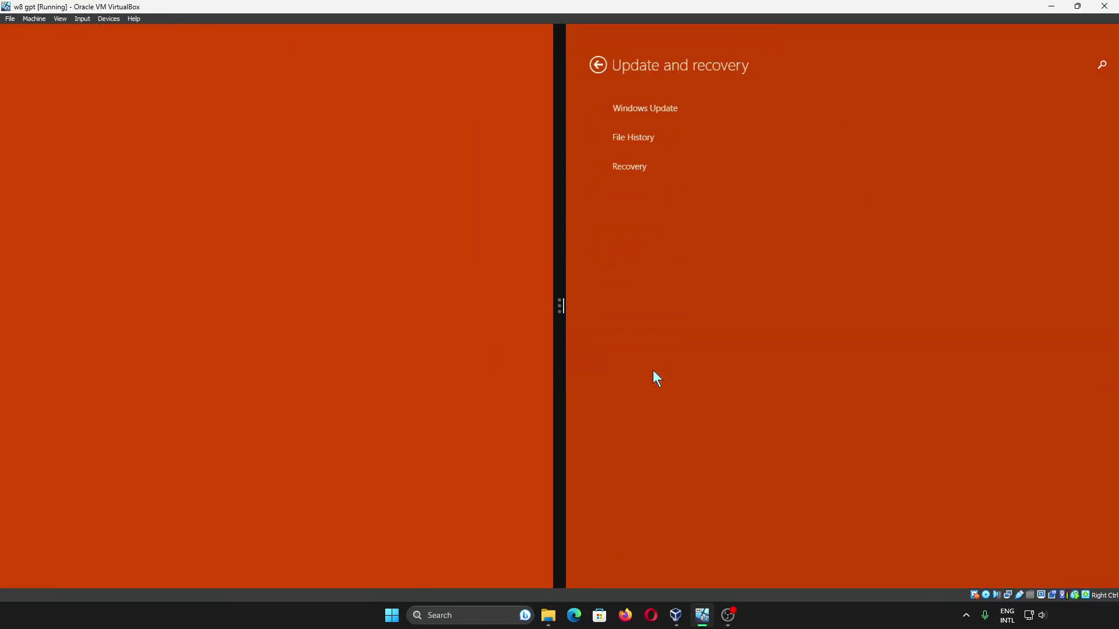
left_click(652, 162)
key("super")
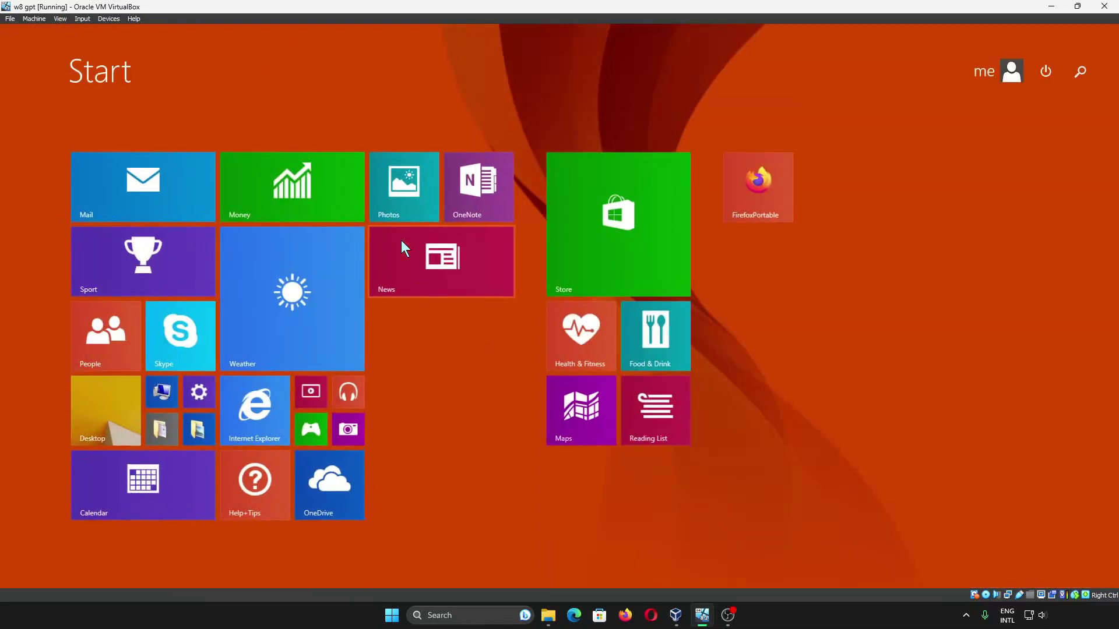
left_click(156, 409)
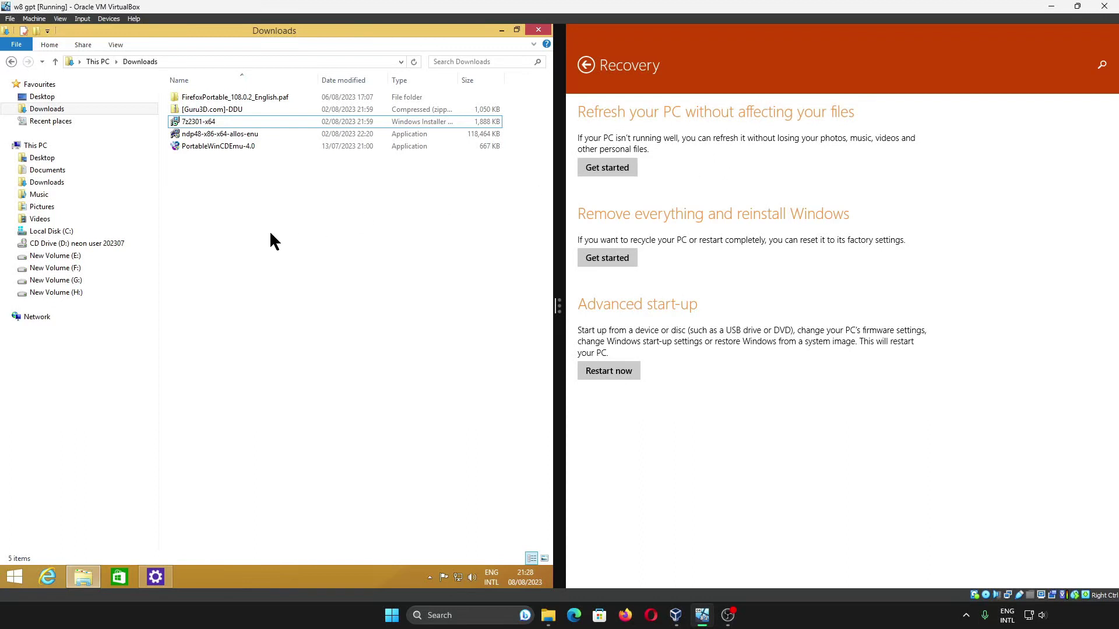
- Copy all the items in the Downloads folder to the root of Local Disk (C:)
left_click_drag(251, 236, 267, 41)
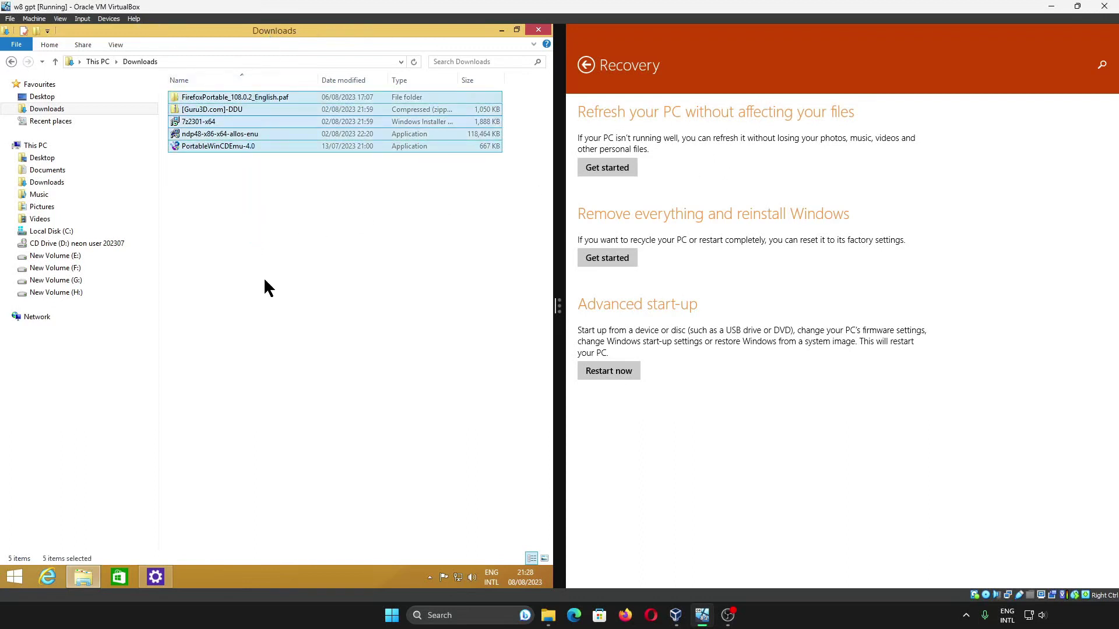
left_click(89, 230)
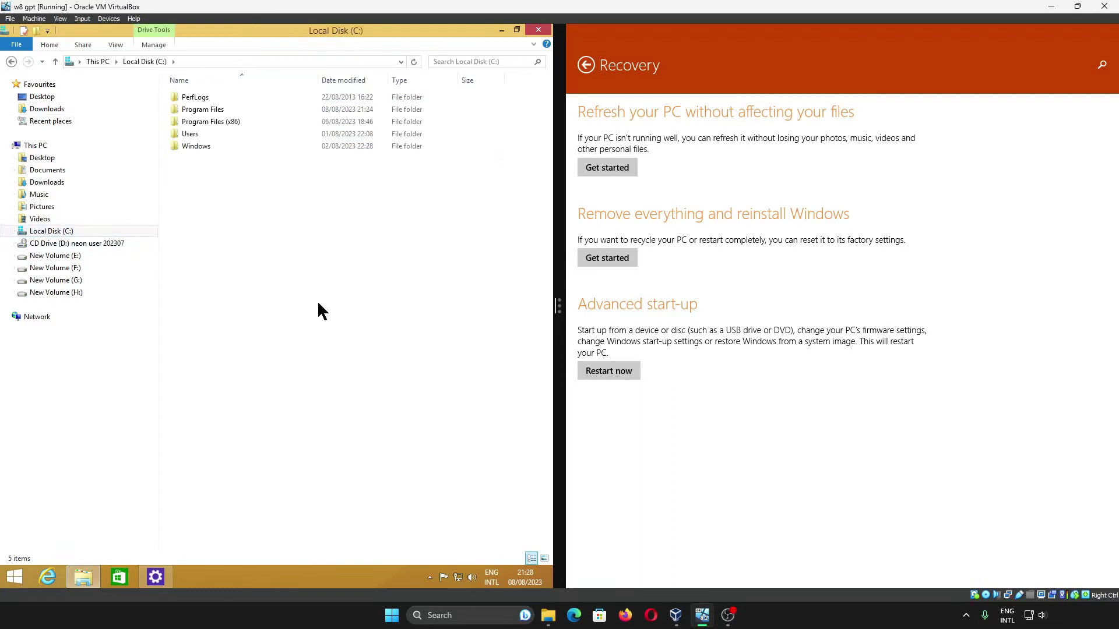
key("ctrl+v")
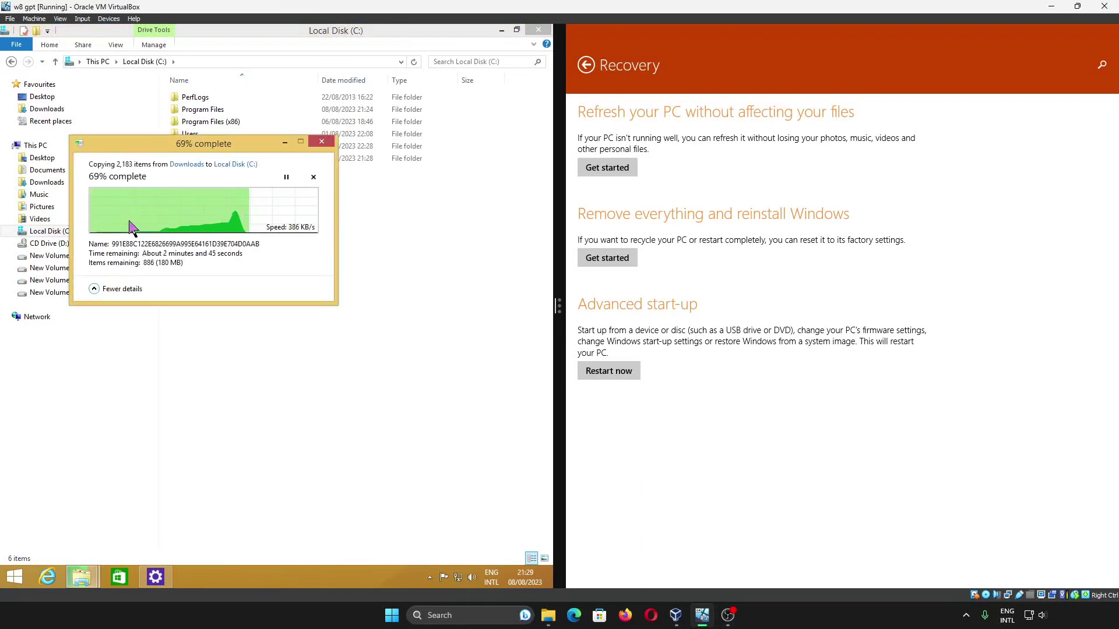
left_click(173, 243)
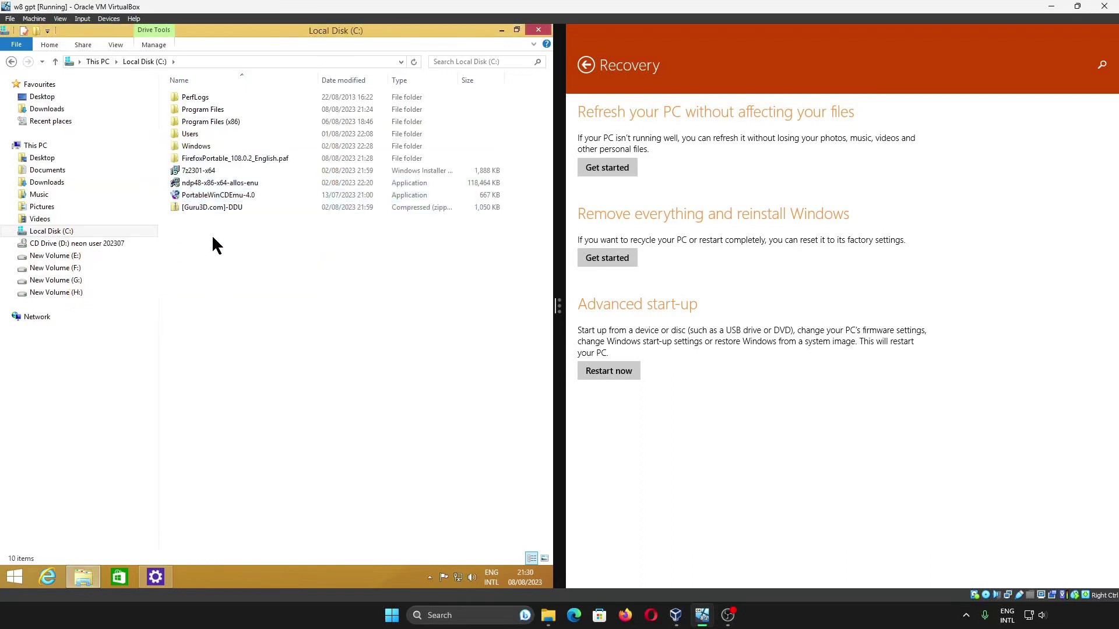
- Copy 7z2301-x64, ndp48-x86-x64-allos-enu, PortableWinCDEmu-4.0 and [Guru3D.com]-DDU from Local Disk (C:) into the Videos, Pictures, Music and Documents folders
left_click_drag(213, 237, 263, 178)
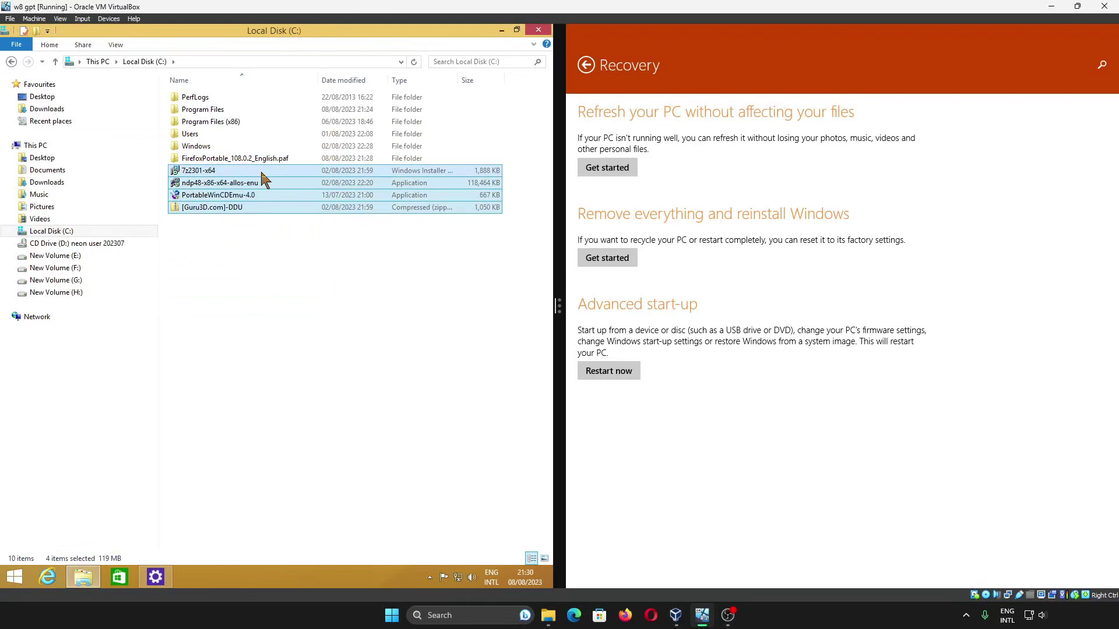
left_click(93, 219)
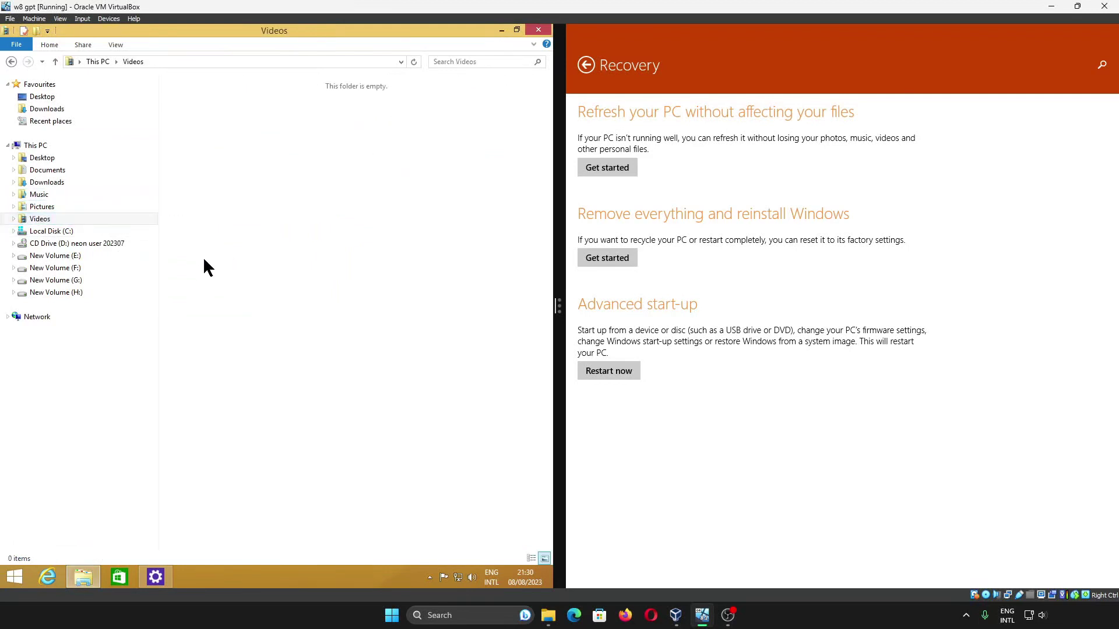
key("ctrl+v")
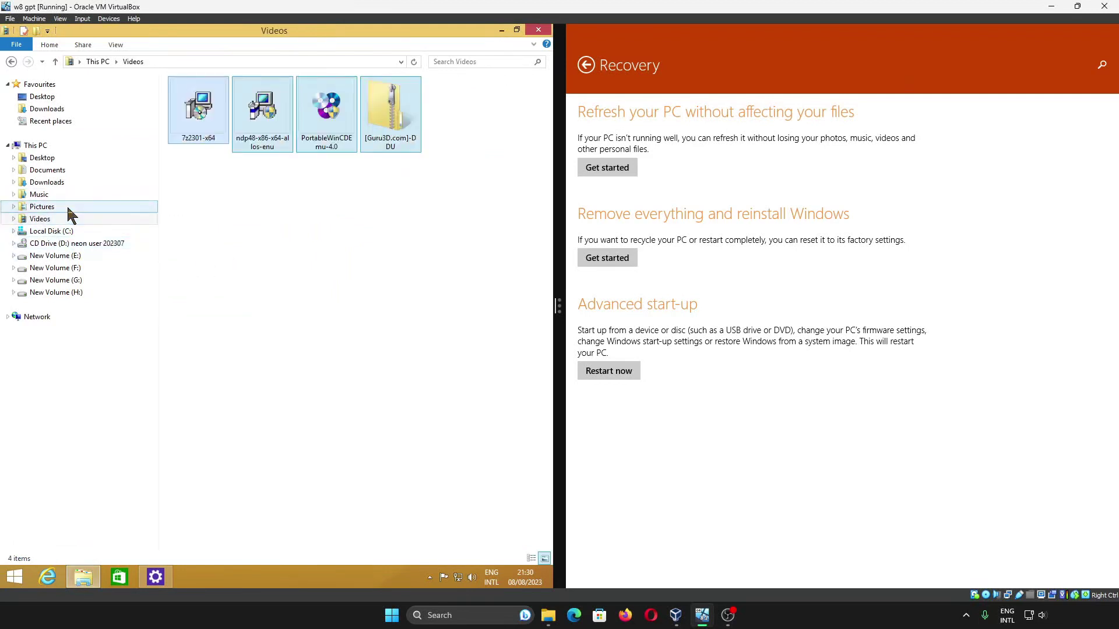
left_click(66, 206)
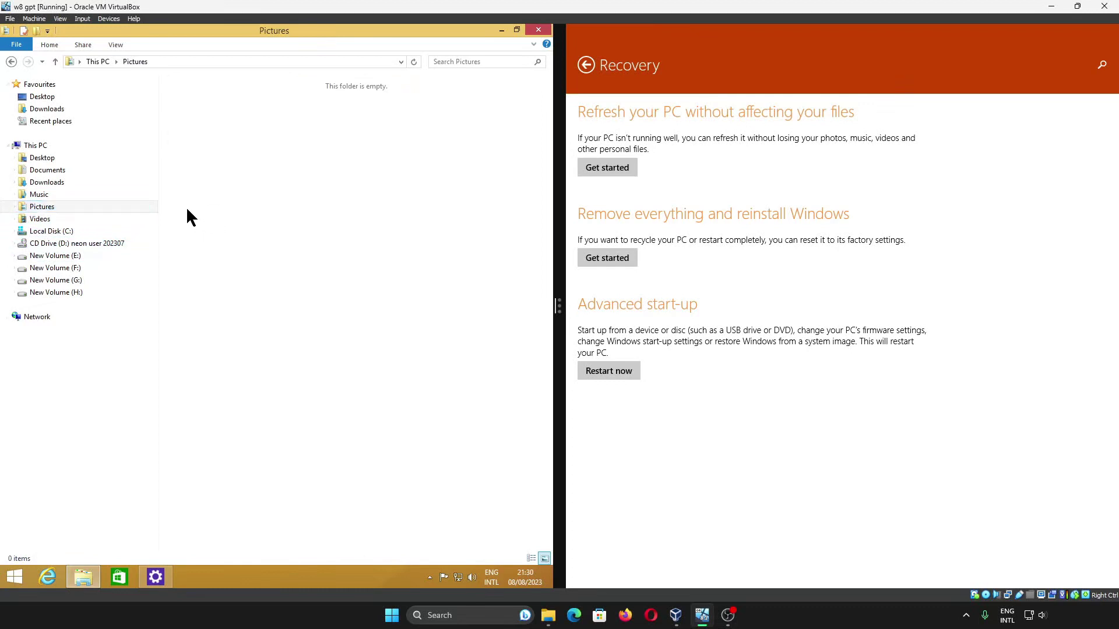
key("ctrl+v")
left_click(85, 195)
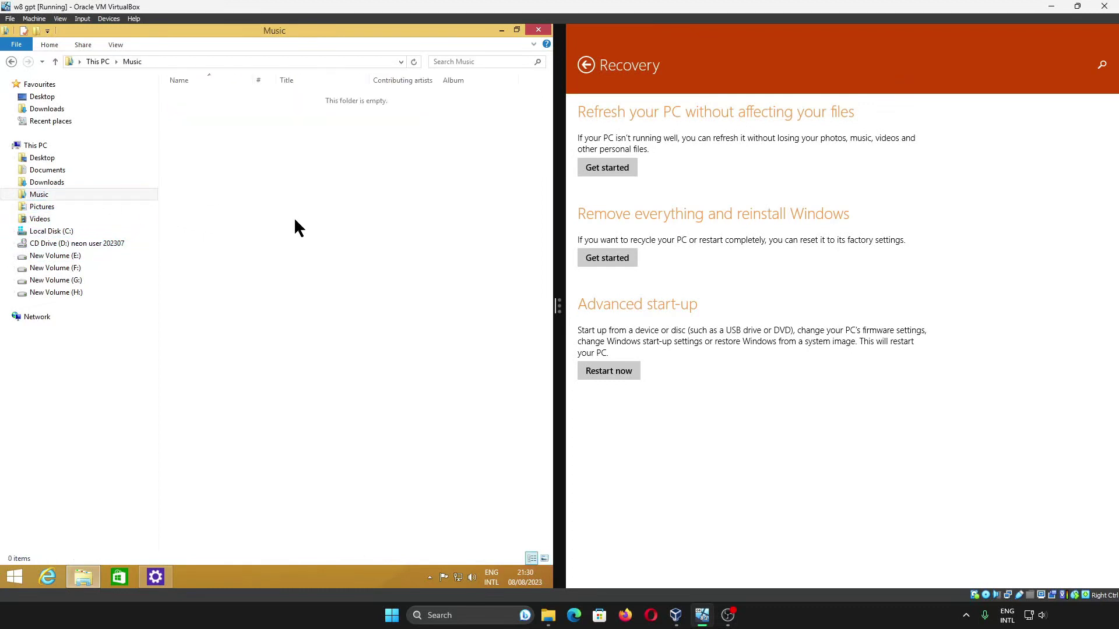
key("ctrl+v")
left_click(94, 170)
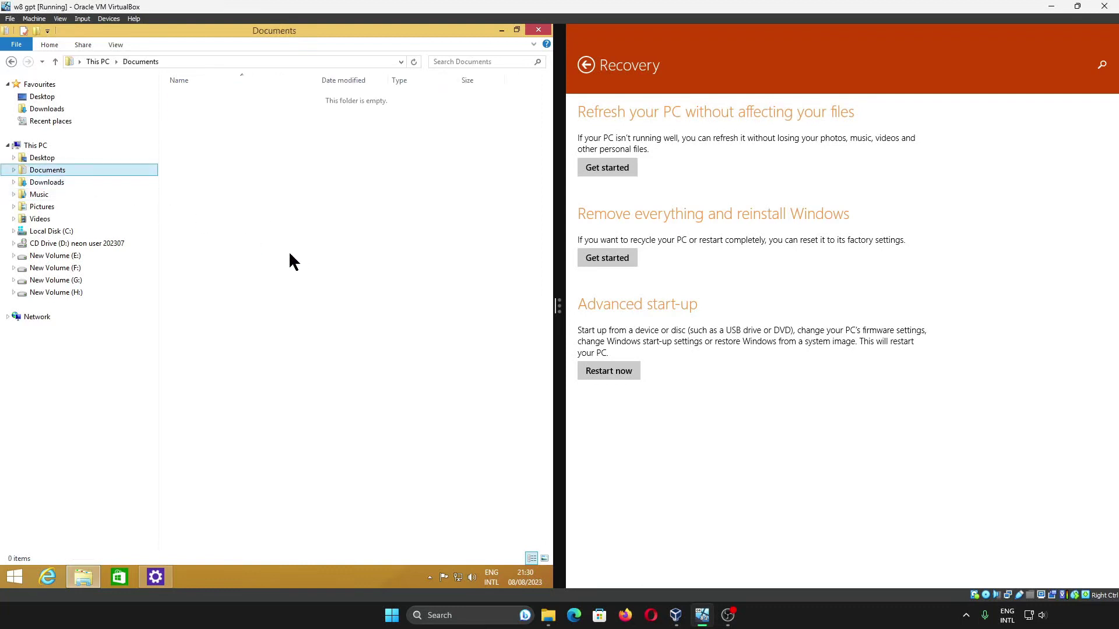
key("ctrl+v")
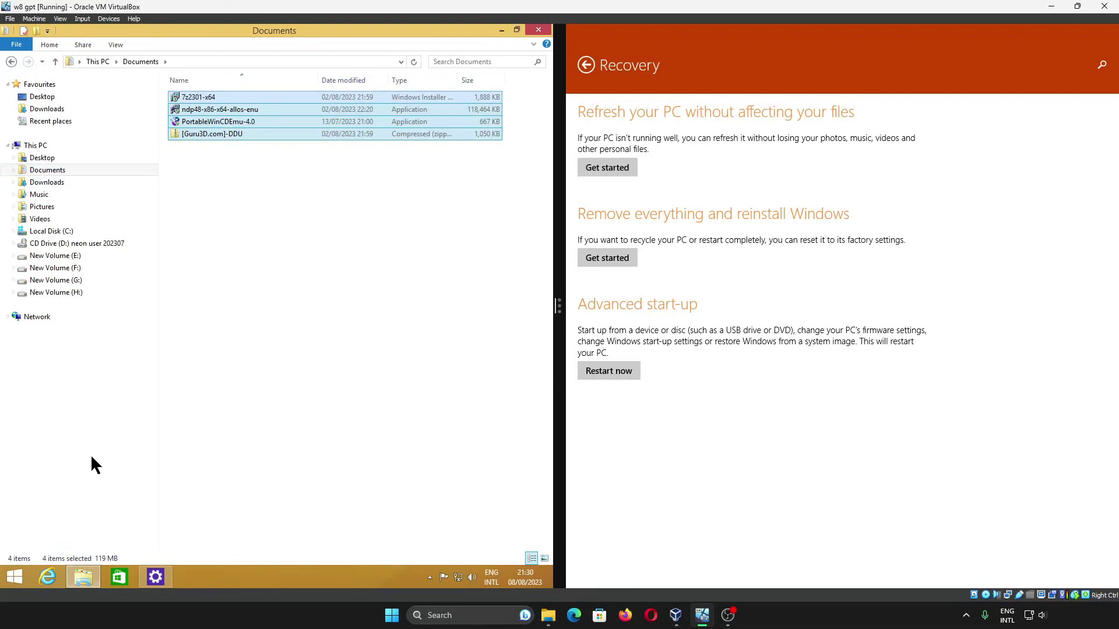
- Review the installed programs in Programs and Features, and close the window
right_click(15, 581)
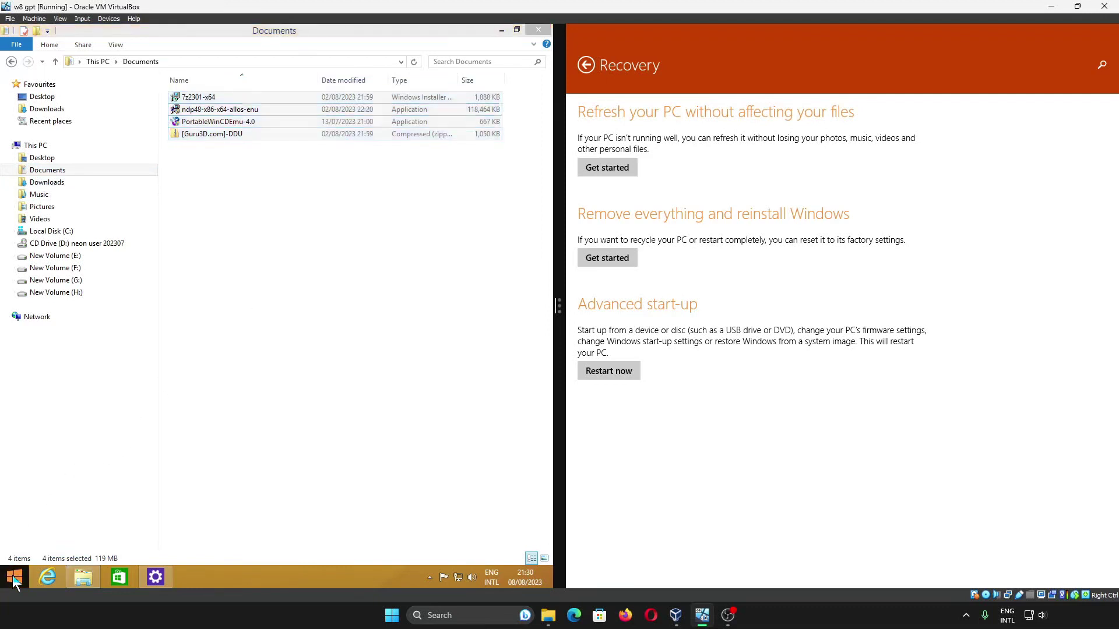
left_click(85, 356)
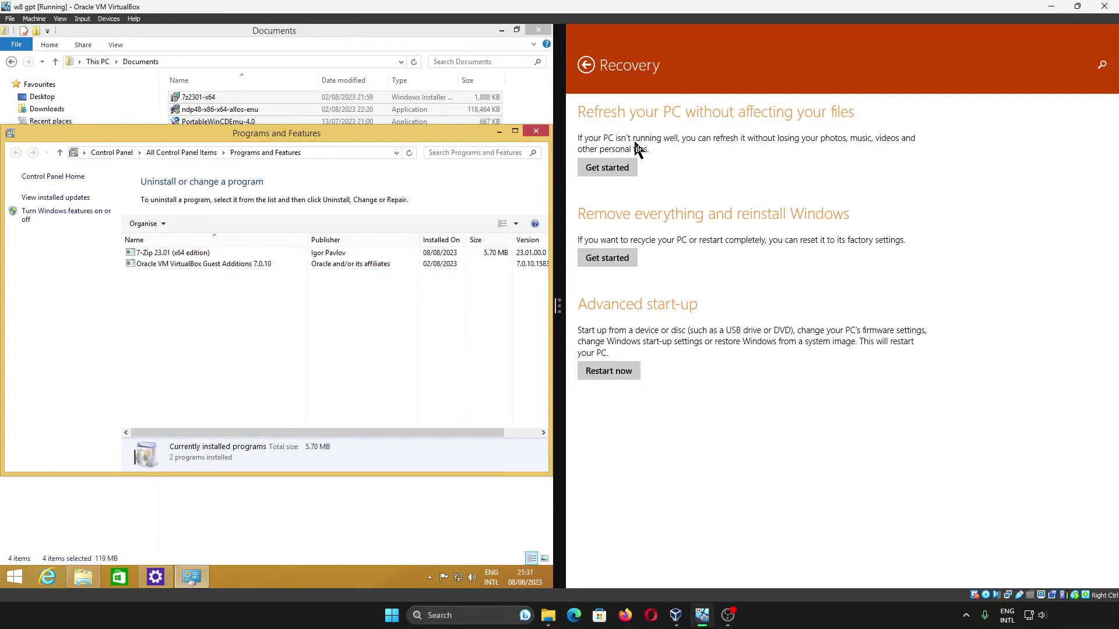
left_click(536, 132)
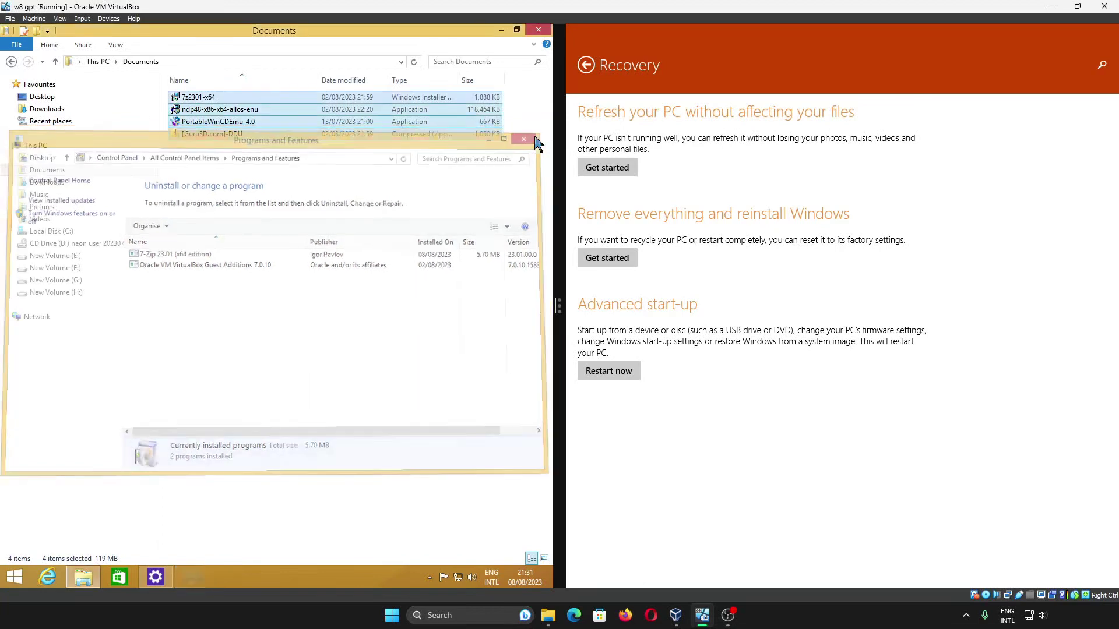
- Try twice to refresh the PC without affecting files, cancelling each request
left_click(617, 168)
key("ctrl+shift+Escape")
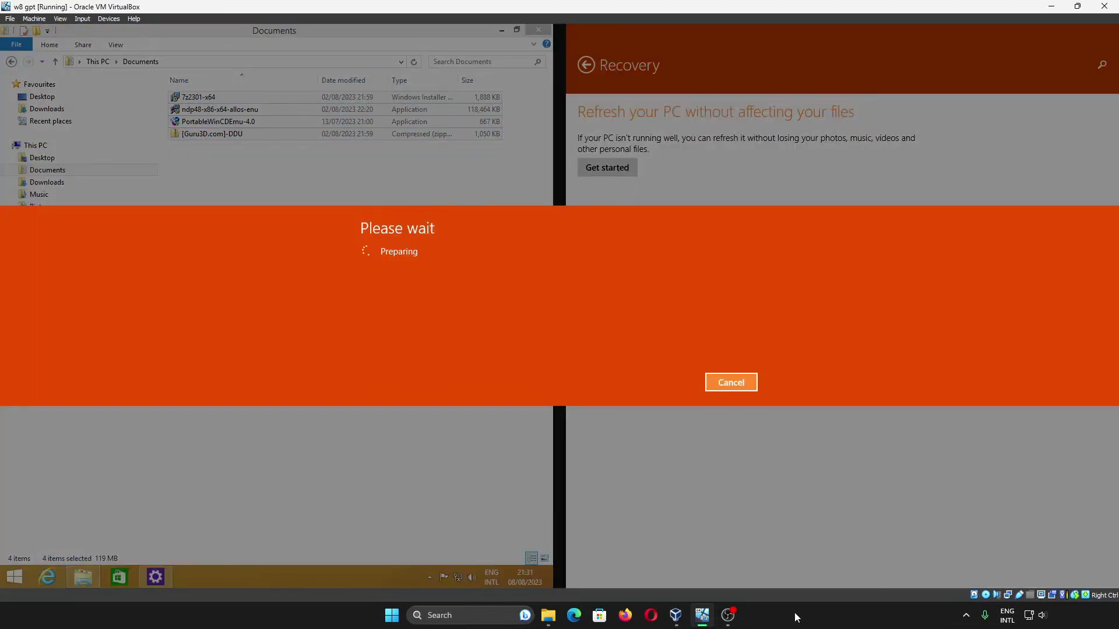
left_click(535, 309)
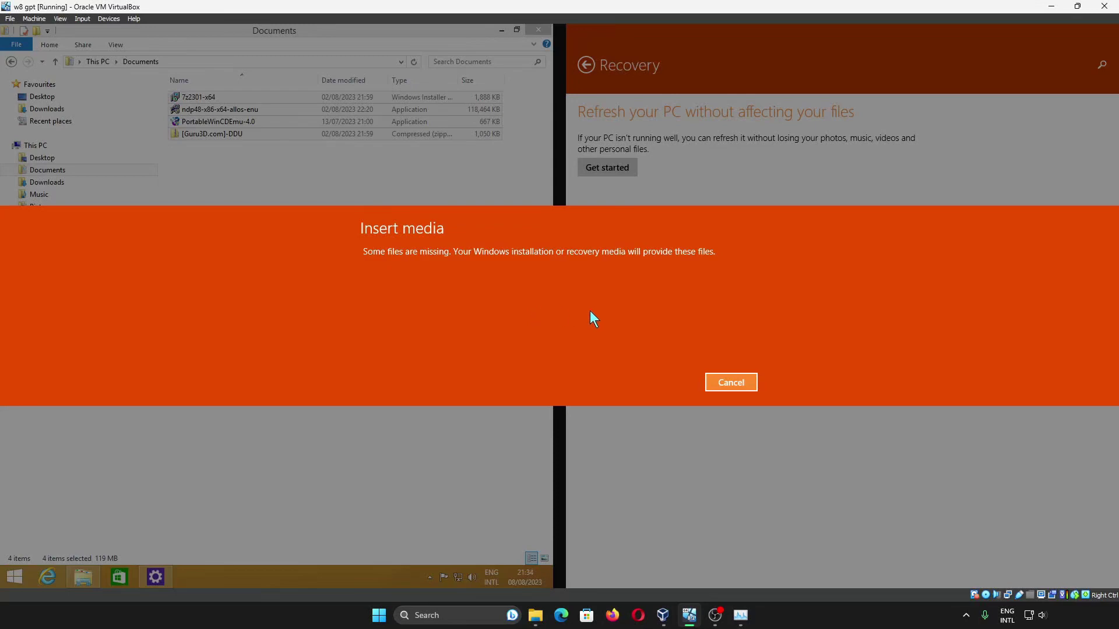
left_click(738, 383)
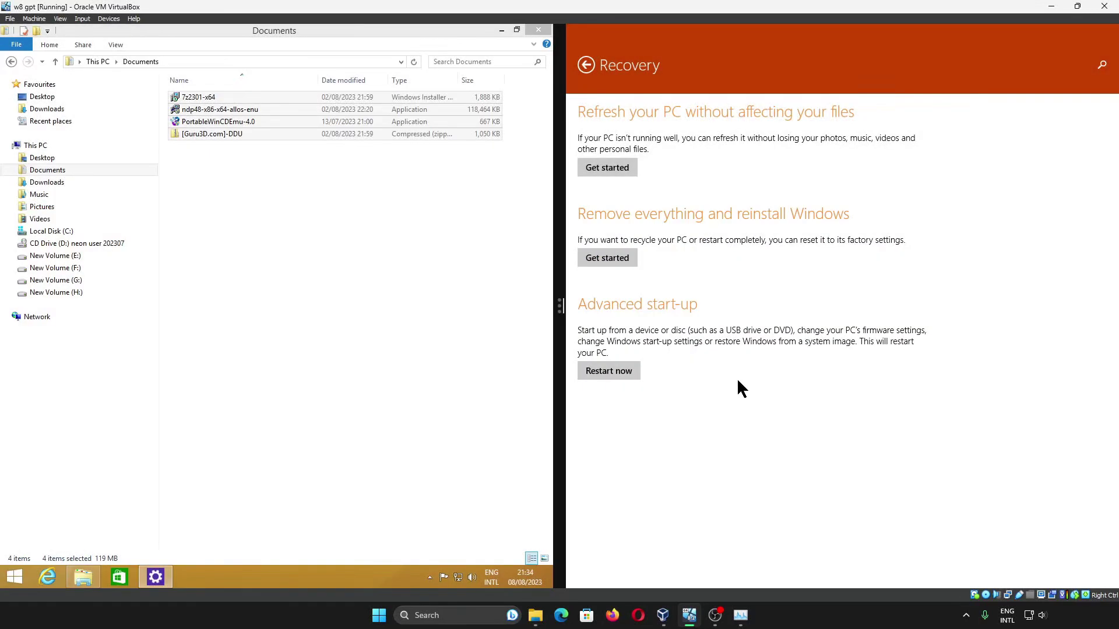
left_click(616, 168)
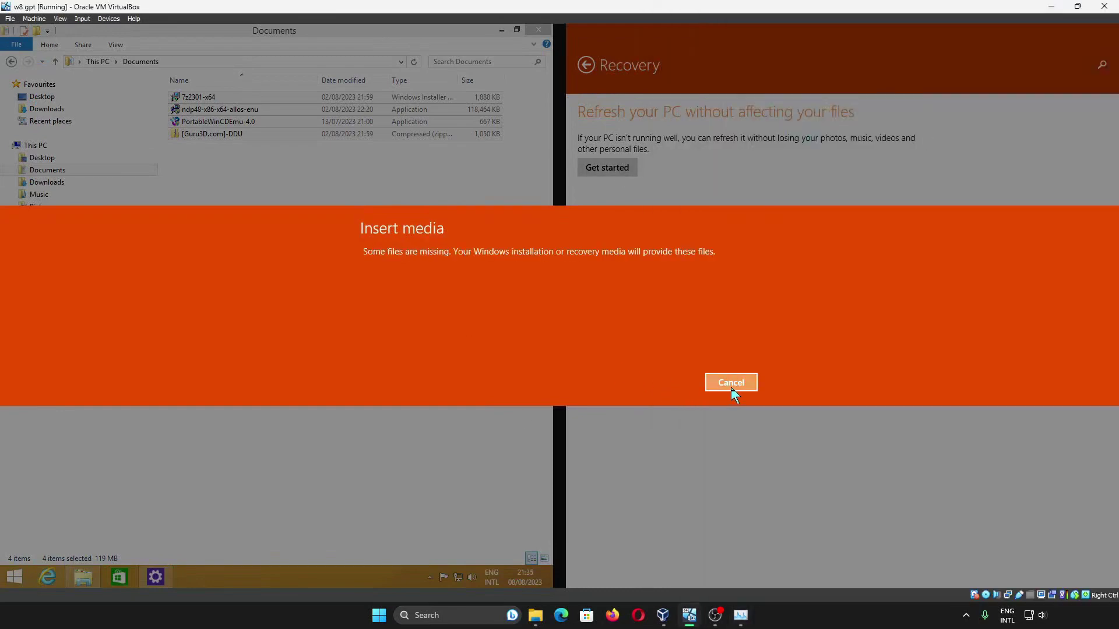
left_click(732, 387)
- Delete the four copied files and the FirefoxPortable_108.0.2_English.paf folder from Local Disk (C:)
left_click(107, 235)
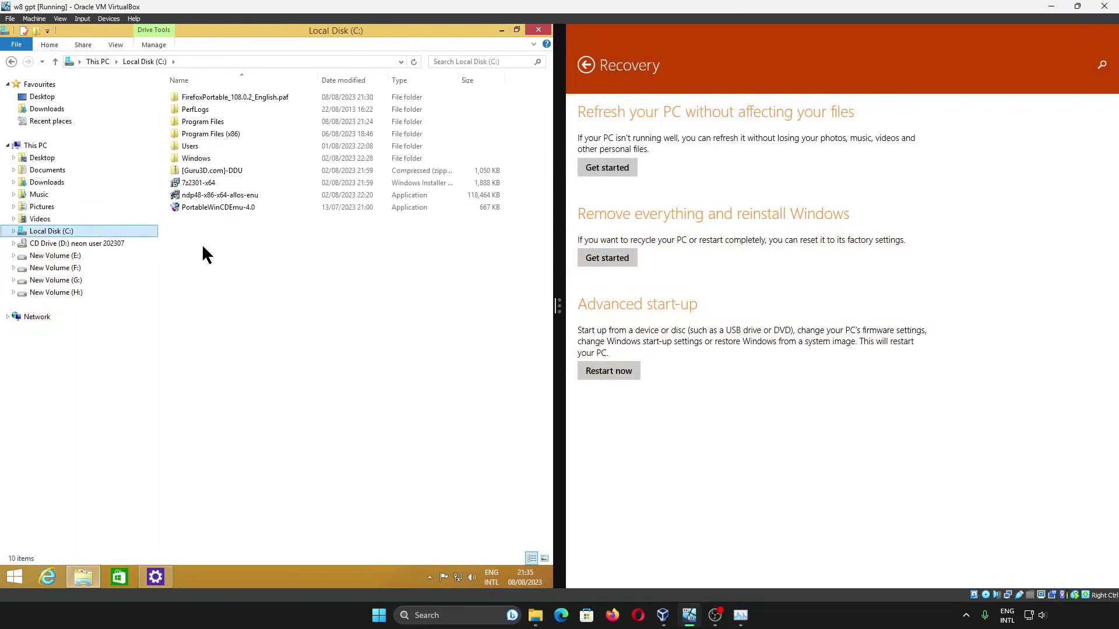
left_click_drag(202, 243, 270, 181)
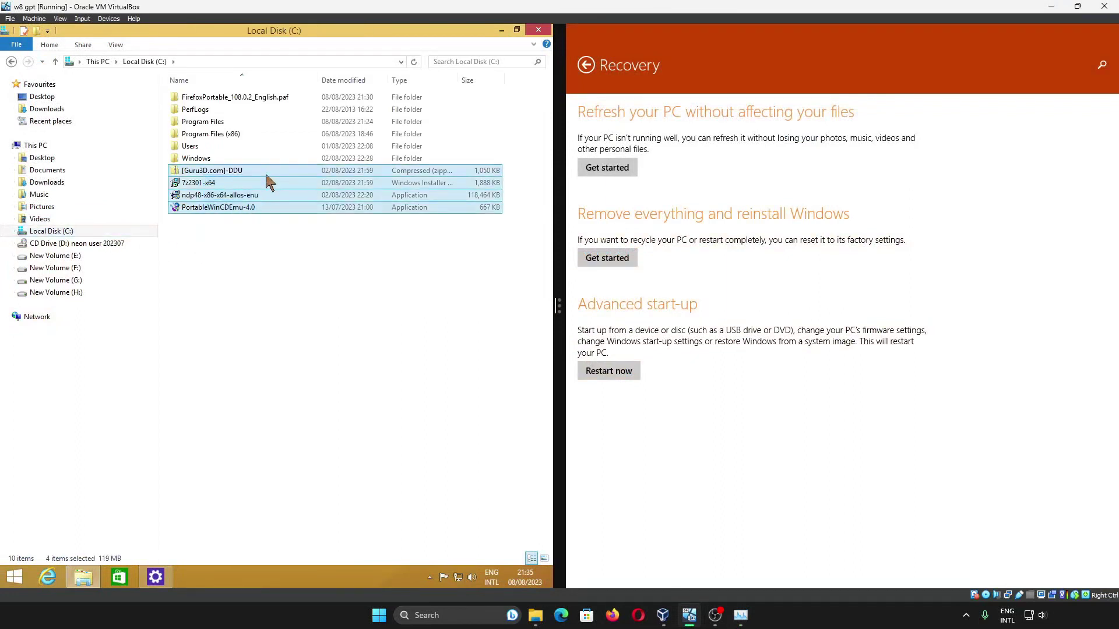
key("Delete")
left_click(252, 240)
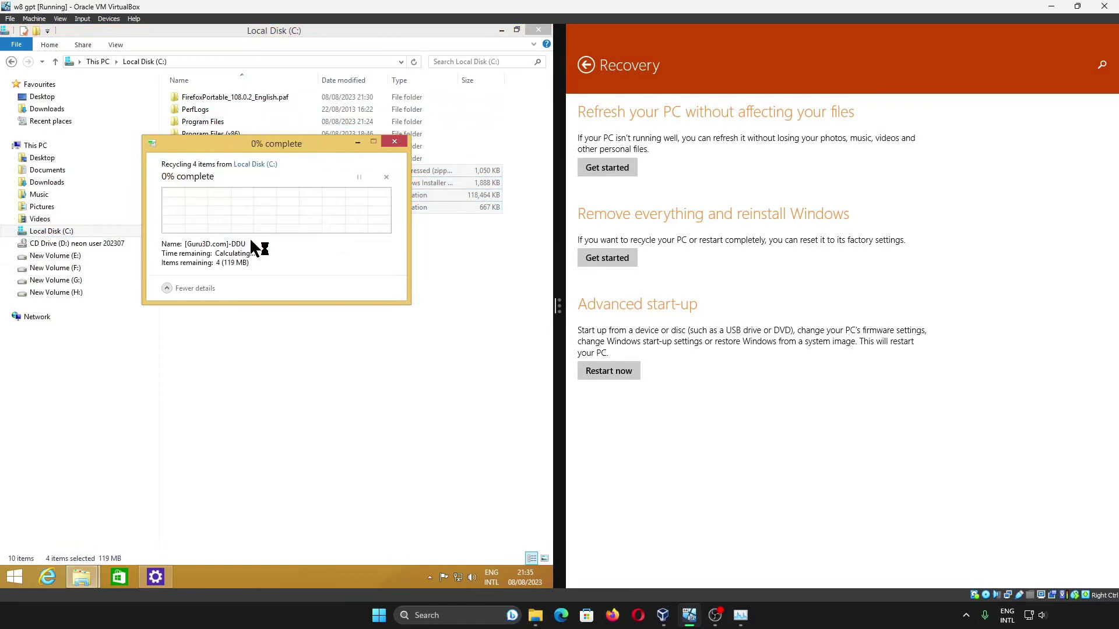
left_click(275, 97)
key("Delete")
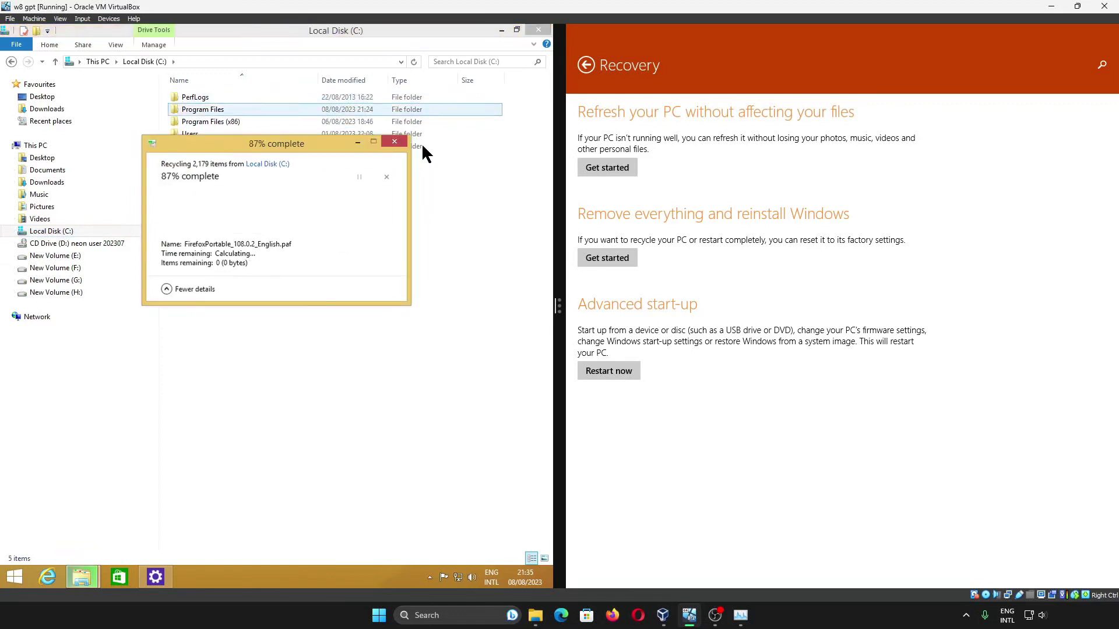
- Try to refresh the PC again and to remove everything and reinstall Windows, cancelling both requests
left_click(610, 169)
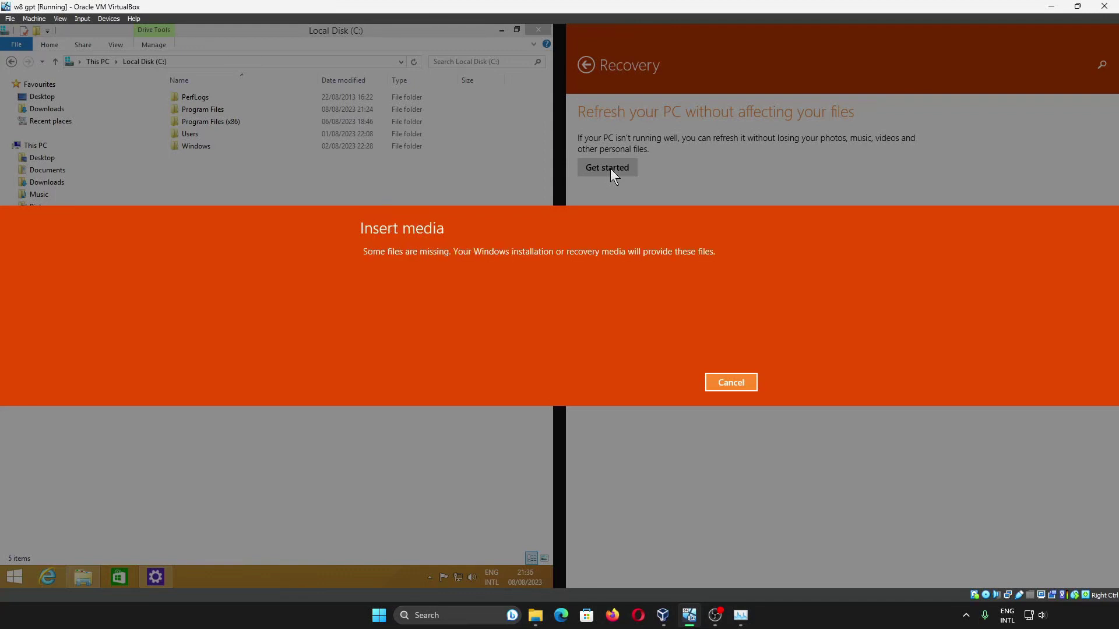
left_click(747, 385)
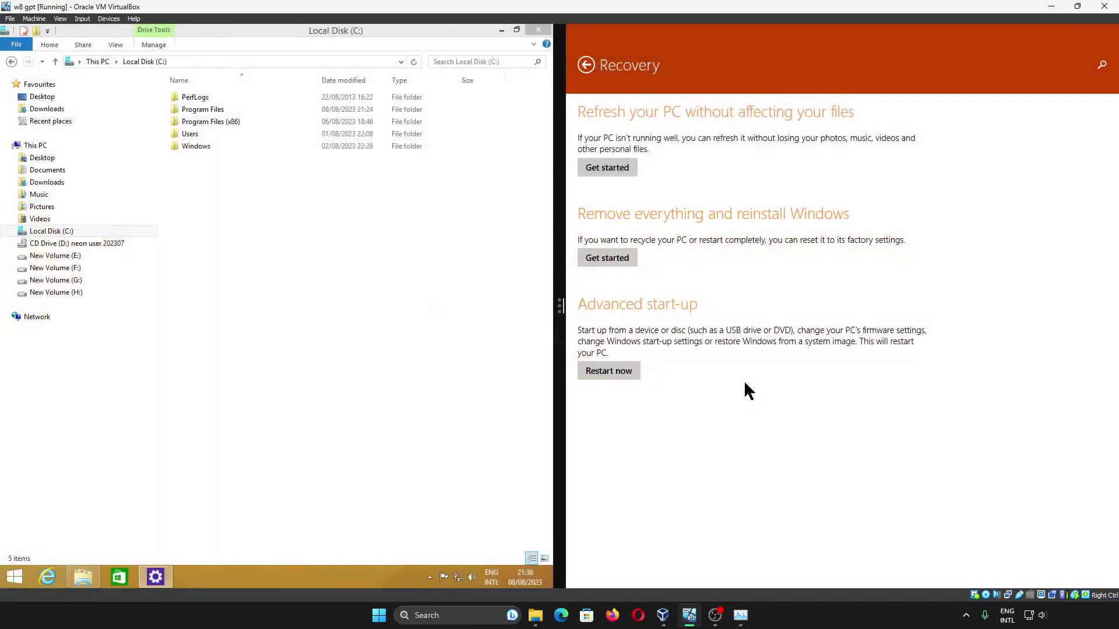
left_click(623, 264)
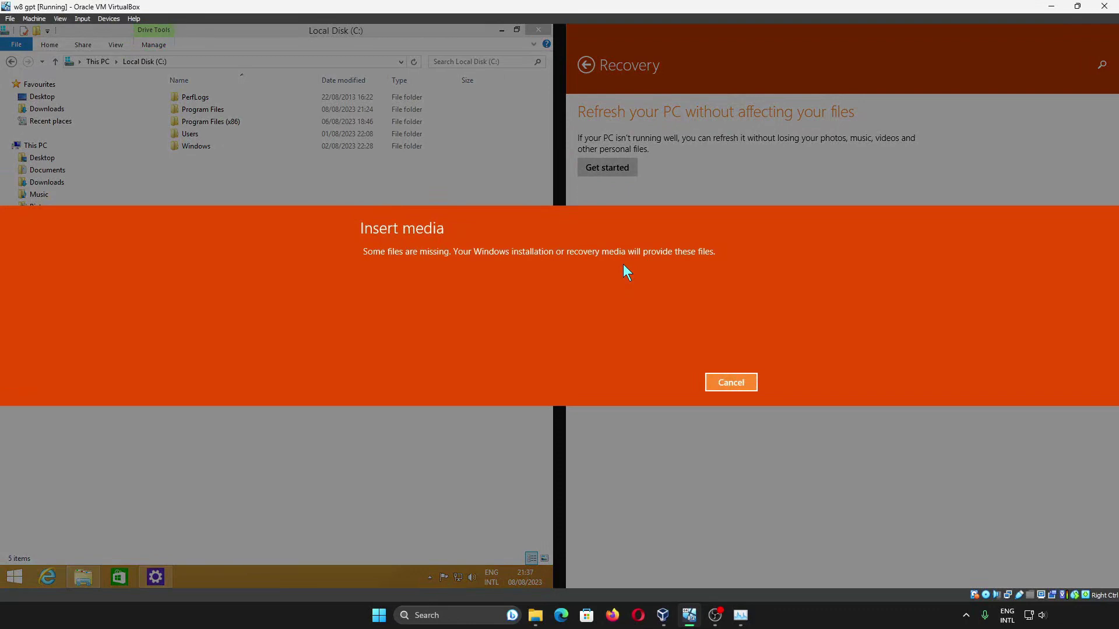
left_click(731, 383)
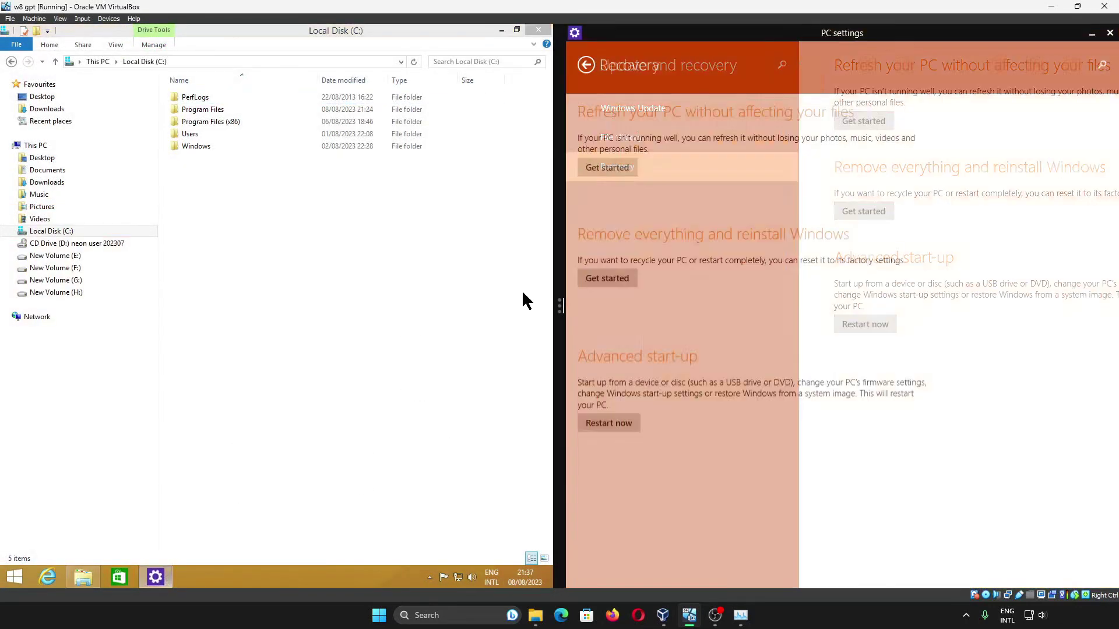
- Look at the File History settings under Update and recovery, and return to the Recovery page
left_click(586, 70)
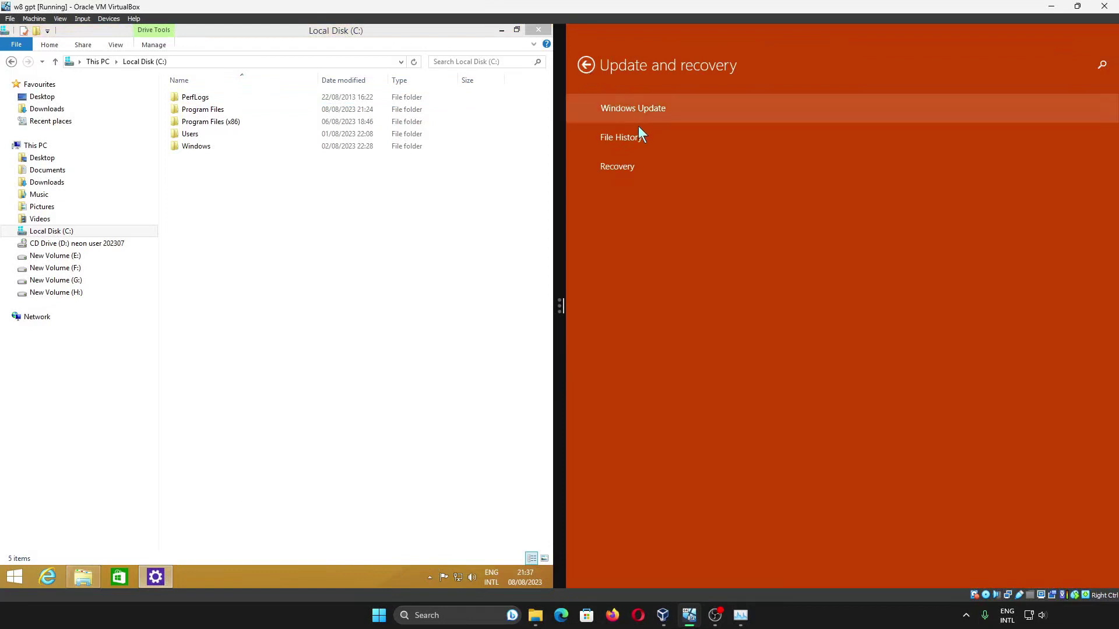
left_click(640, 137)
left_click(589, 66)
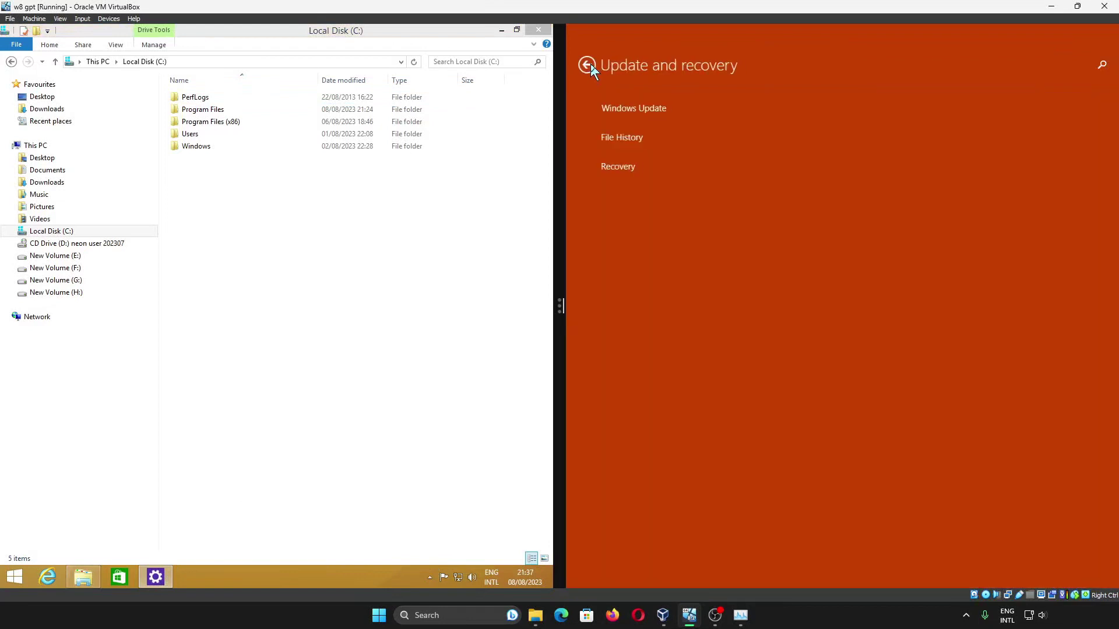
left_click(617, 166)
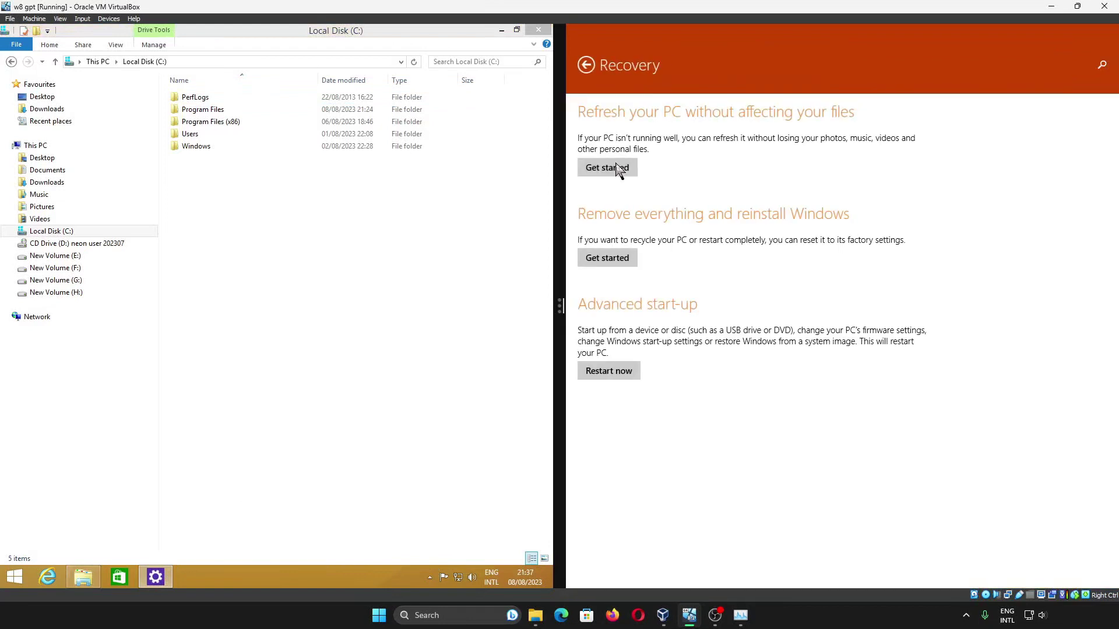
- Restart the virtual machine into advanced start-up and choose to refresh the PC from the troubleshooting options
left_click(612, 373)
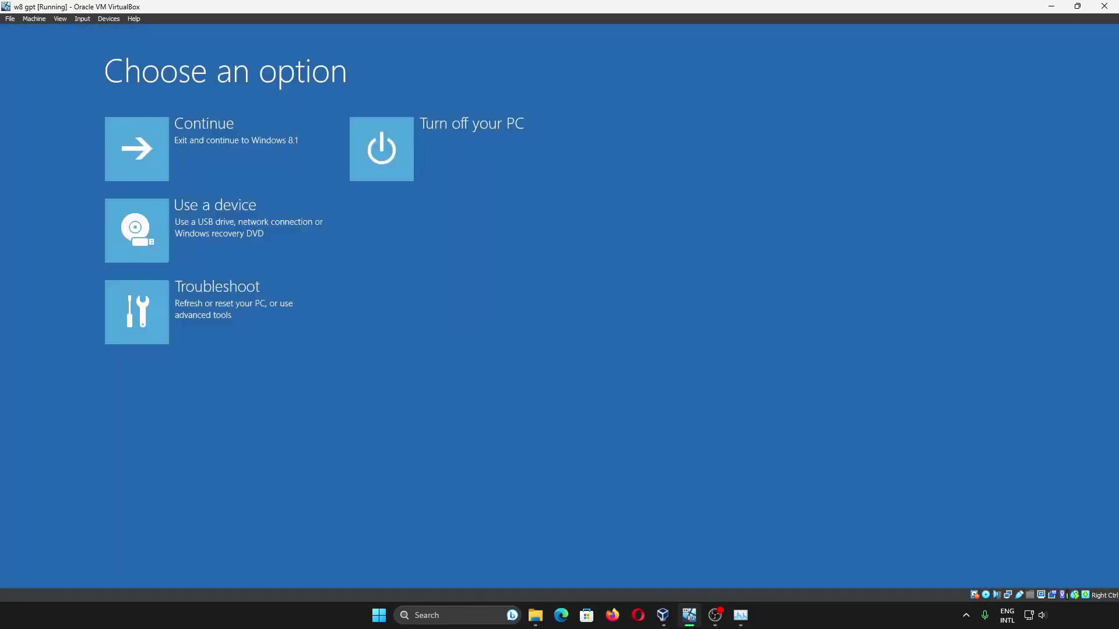
left_click(270, 319)
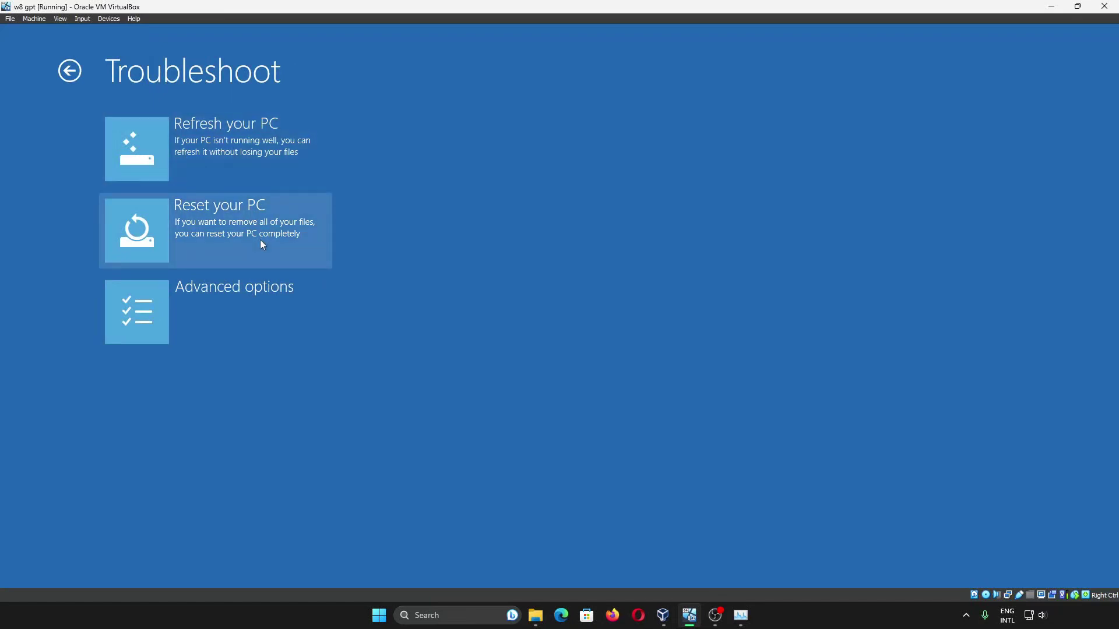
left_click(267, 167)
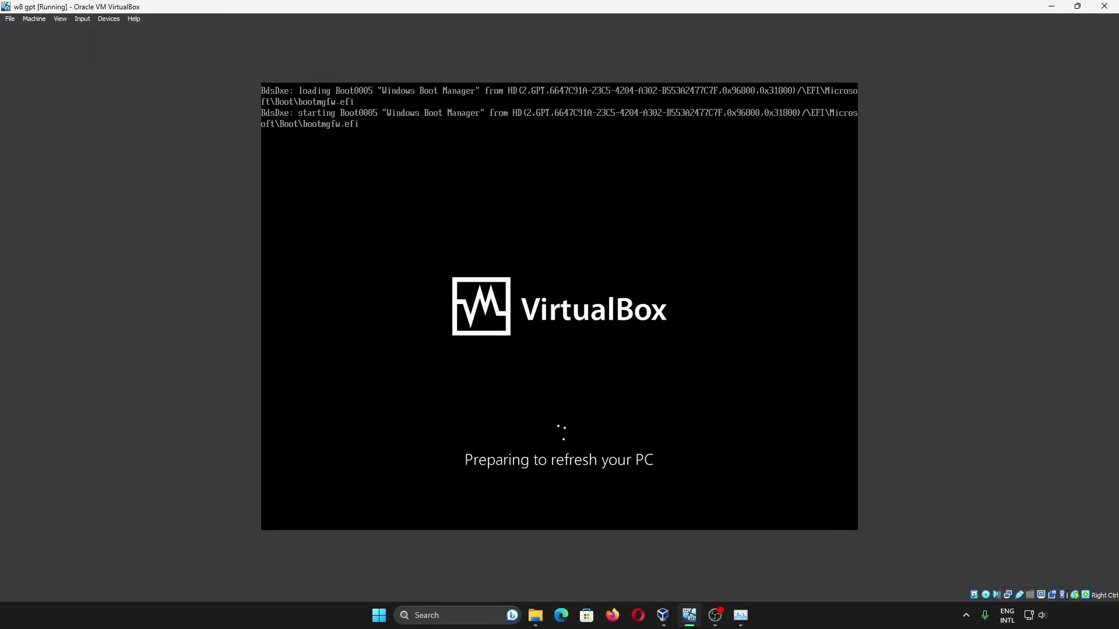
- Show Task Manager's disk performance side by side with the virtual machine window
left_click(740, 615)
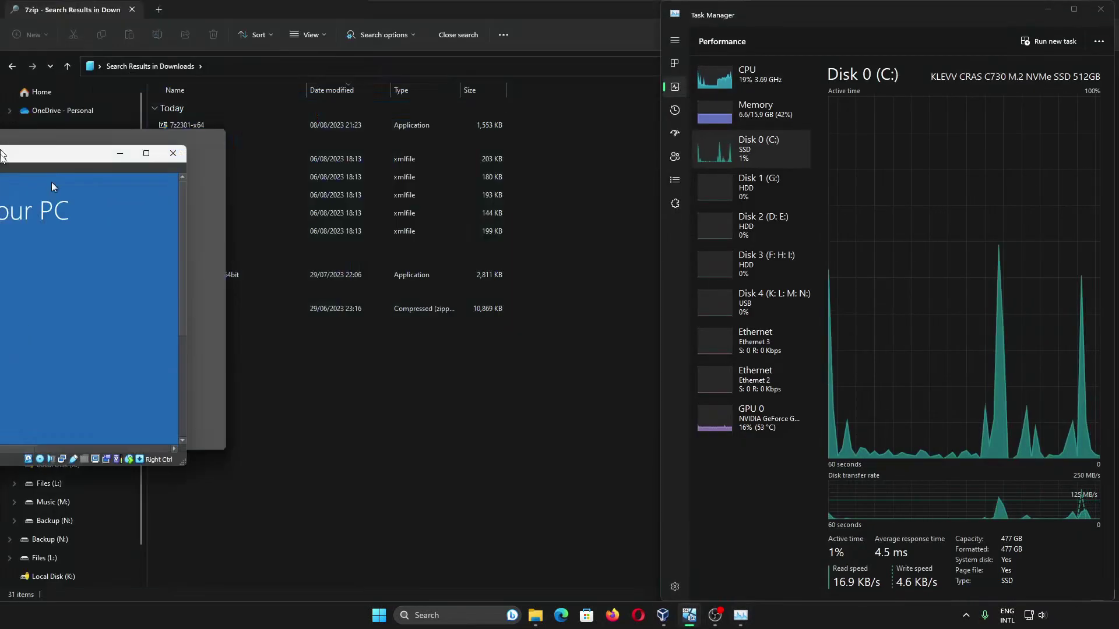
key("super+Left")
left_click(357, 258)
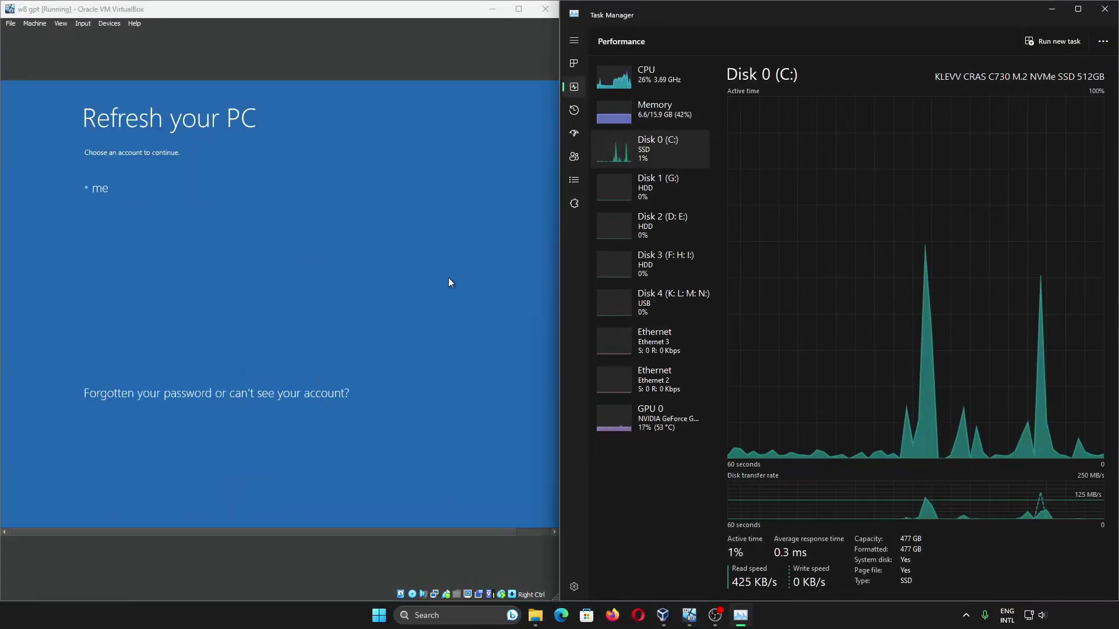
- Try to refresh the PC from the recovery environment with the listed account, and cancel at the installation media request
left_click(111, 197)
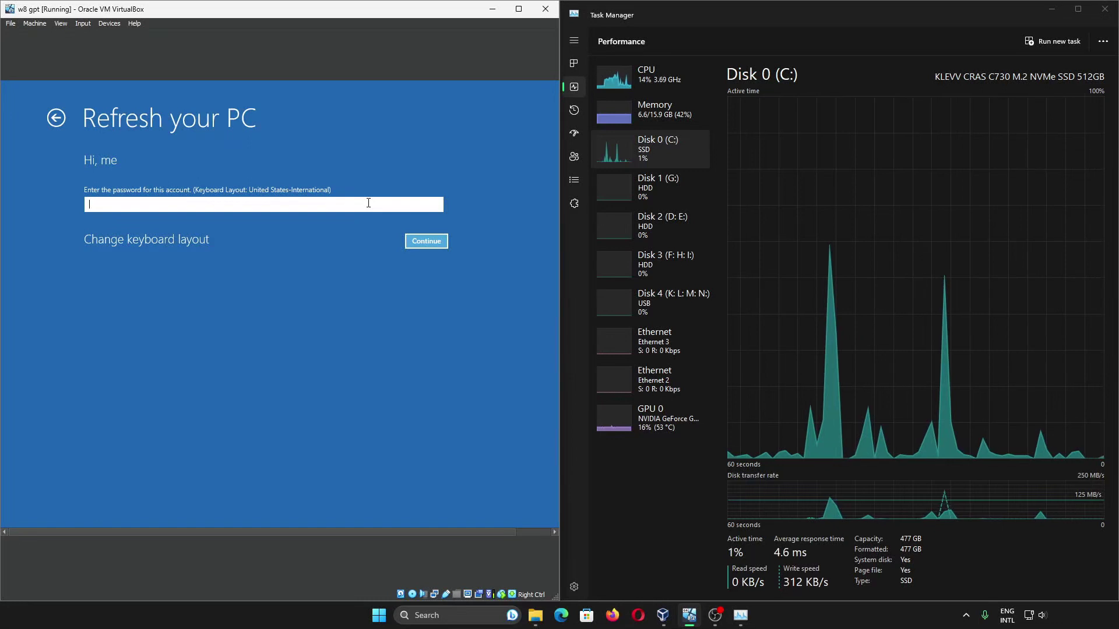
left_click(409, 241)
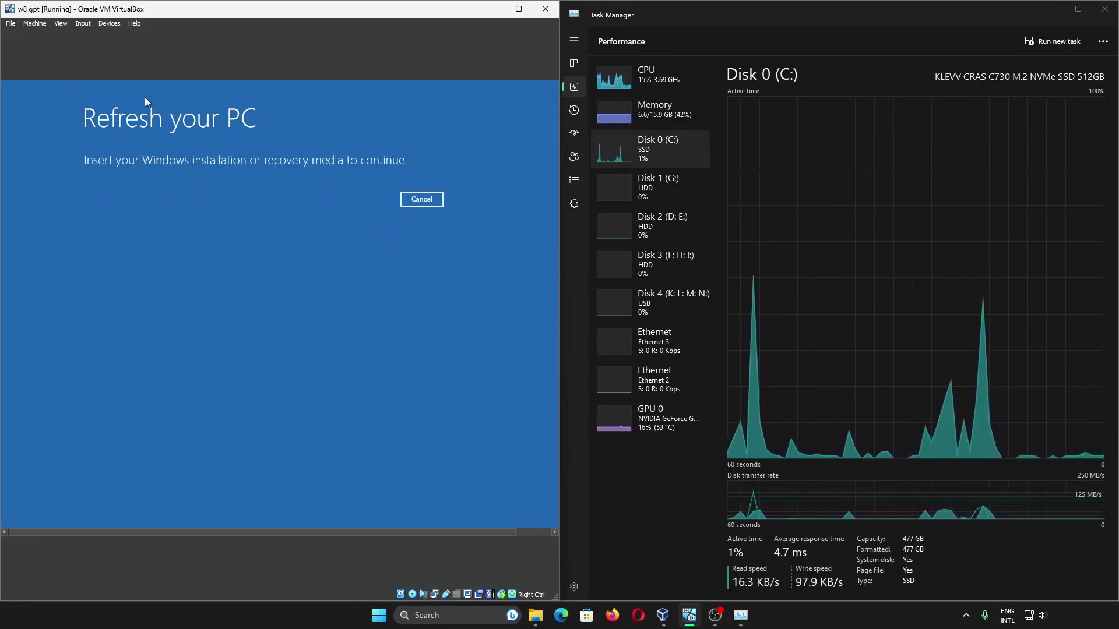
left_click(415, 200)
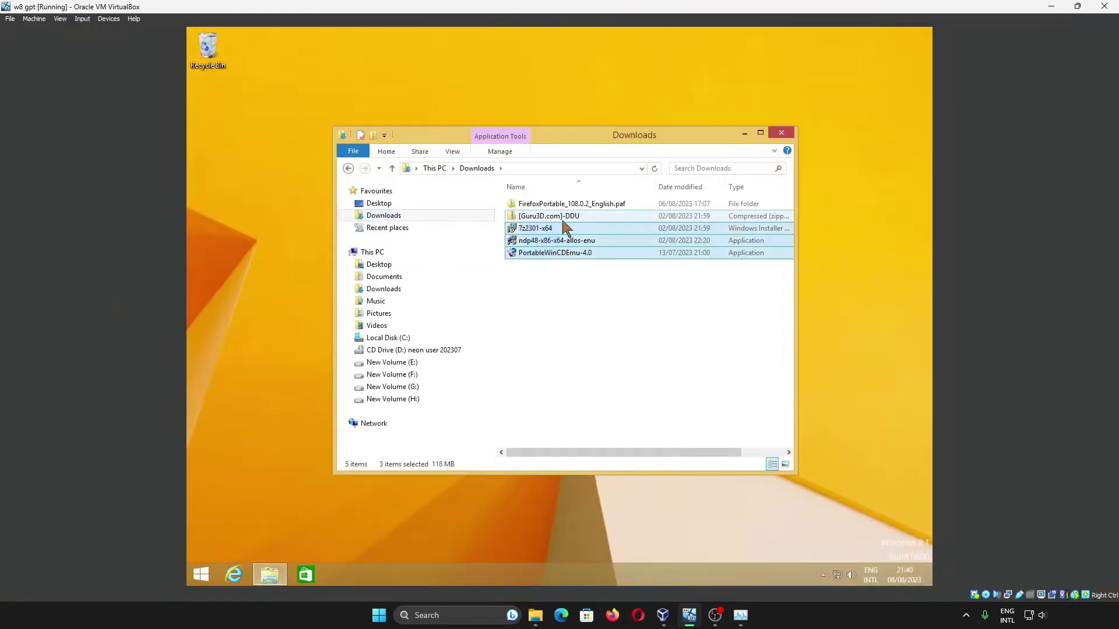
- Copy the four files, without the Firefox folder, from Downloads to Local Disk (C:)
left_click(388, 338)
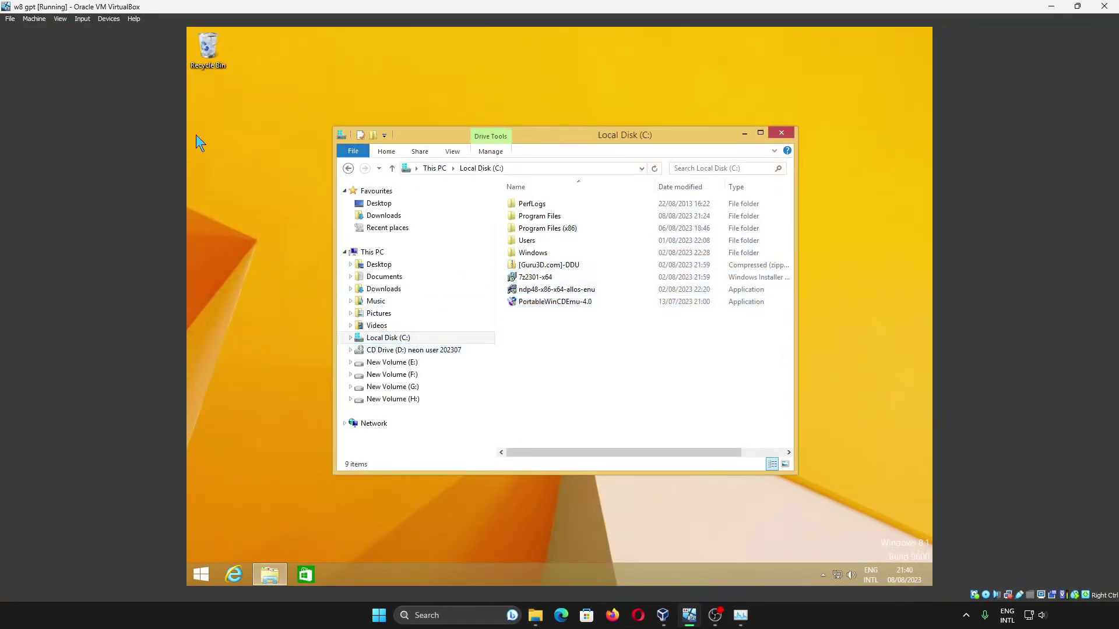
- Eject neon-user-20230714-0054.iso from the virtual machine's optical drive
left_click(83, 18)
mouse_move(101, 23)
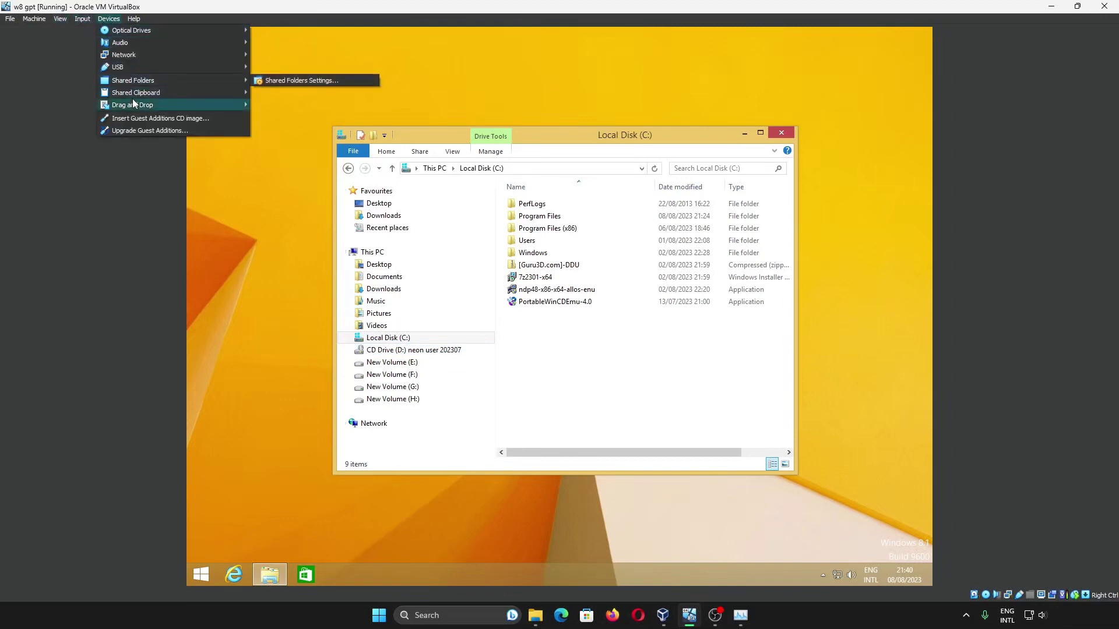
mouse_move(154, 31)
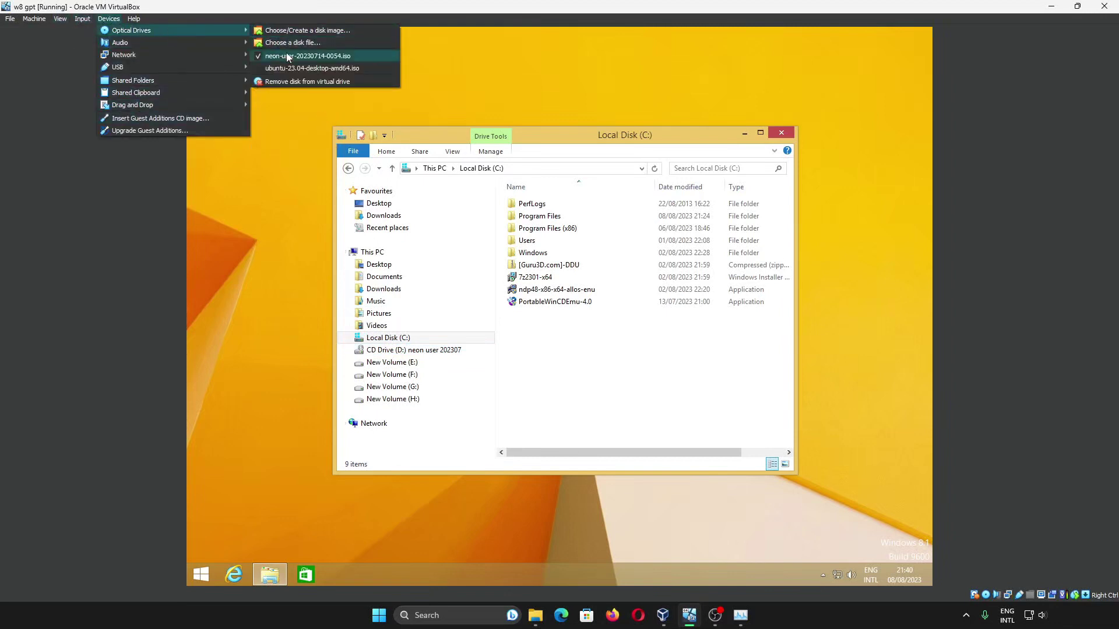
left_click(287, 56)
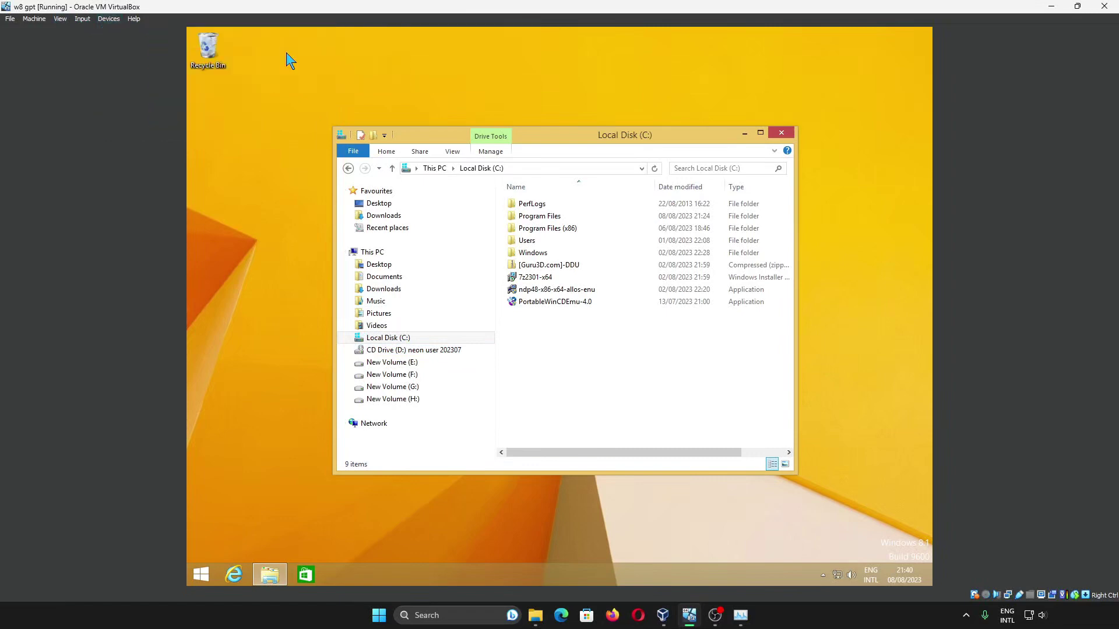
- Minimise the file window, try to remove everything and reinstall Windows from the Recovery settings, and cancel the request
left_click(746, 134)
left_click(200, 575)
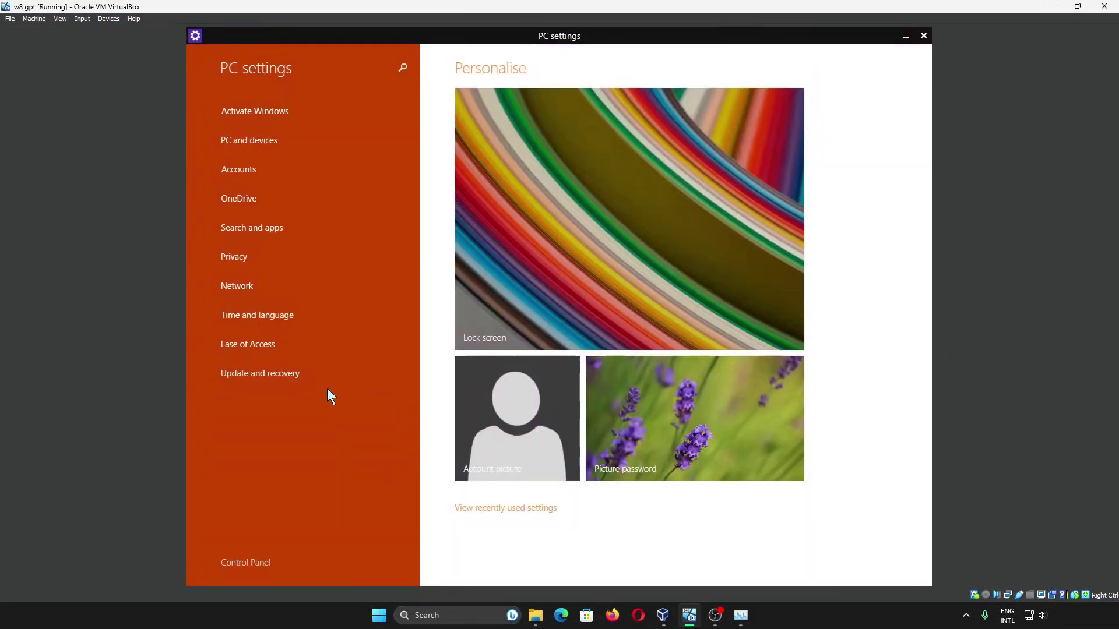
left_click(327, 373)
left_click(408, 168)
left_click(484, 214)
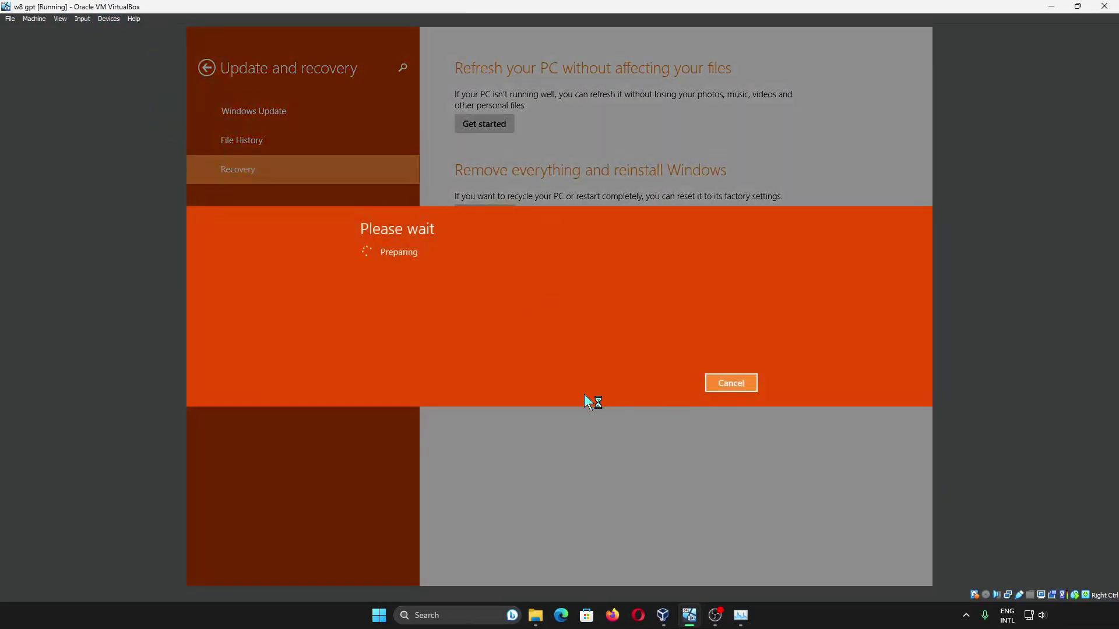
left_click(735, 384)
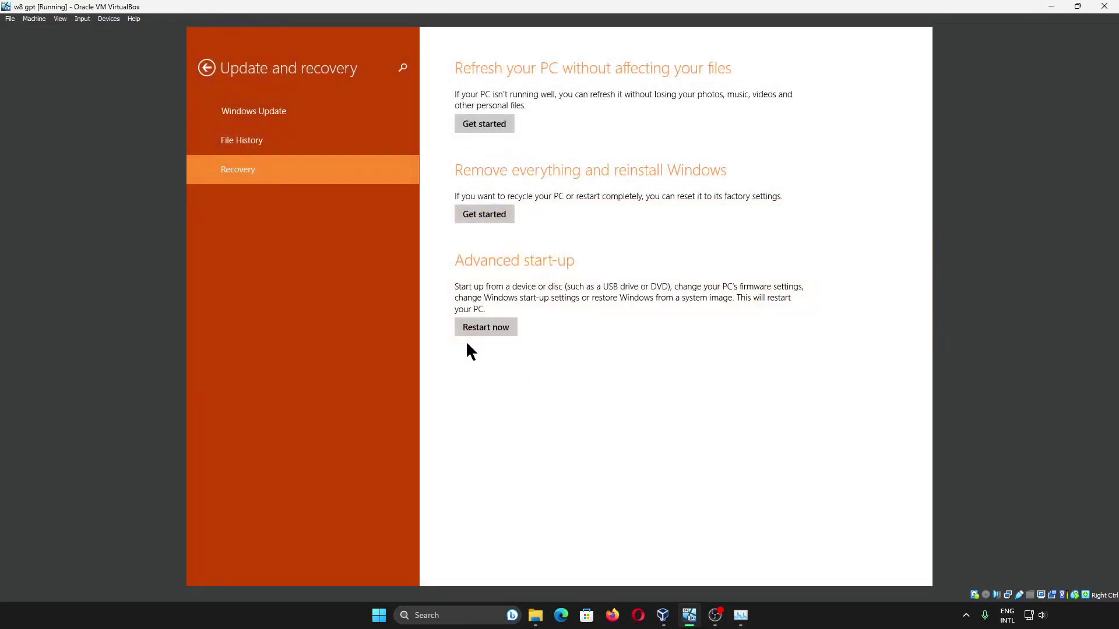
- Select Win8.1_EnglishInternational_x64.iso in the virtual machine's optical disk selector
left_click(92, 19)
mouse_move(108, 19)
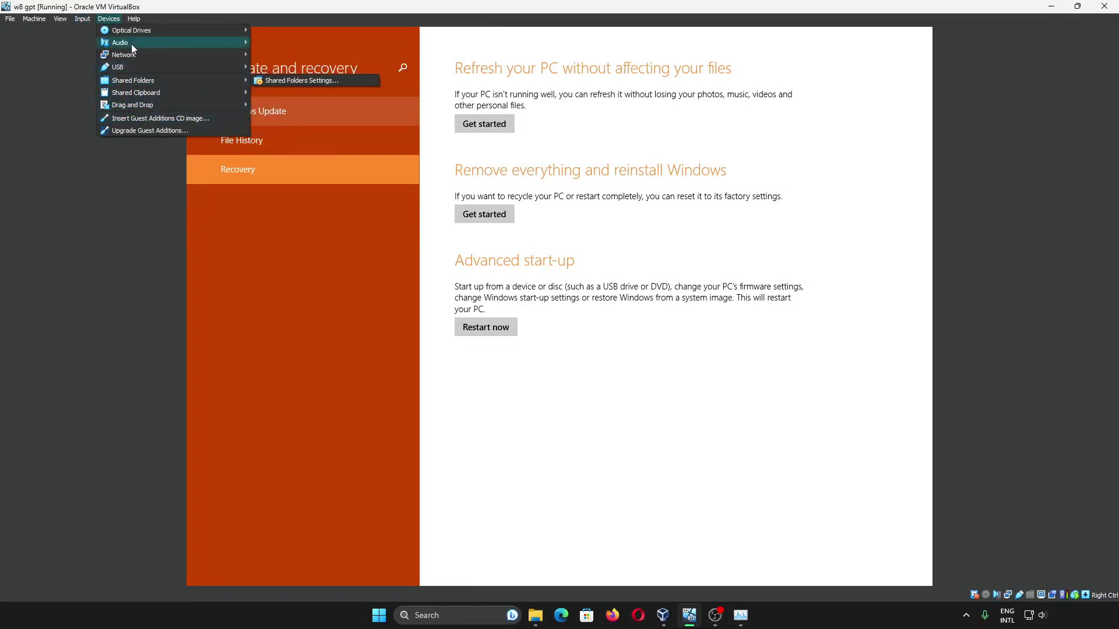
mouse_move(177, 33)
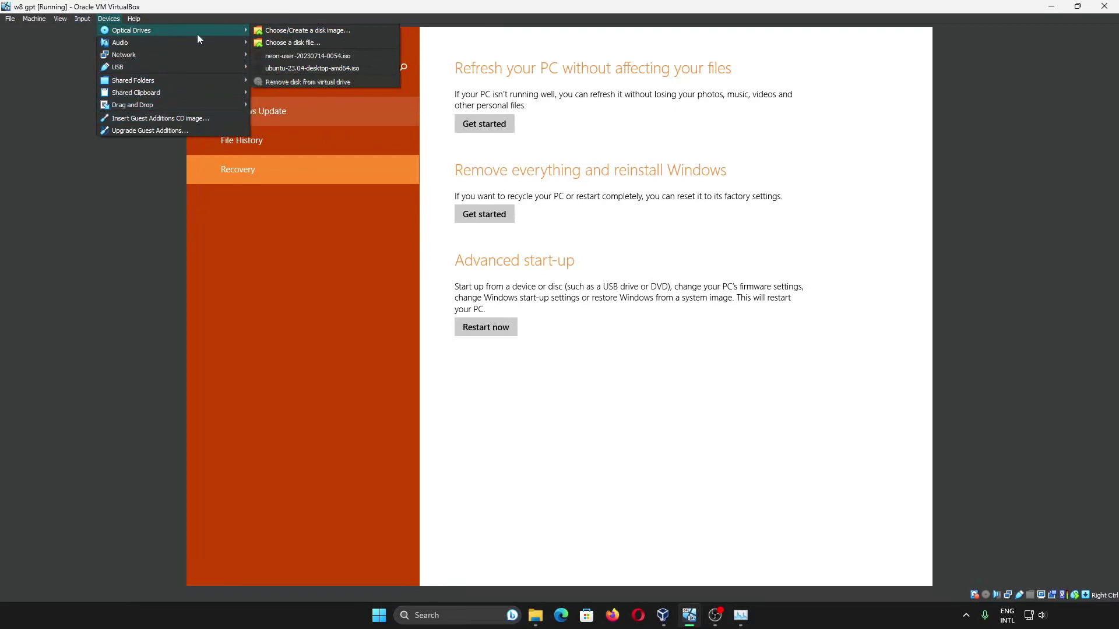
left_click(298, 30)
left_click(358, 209)
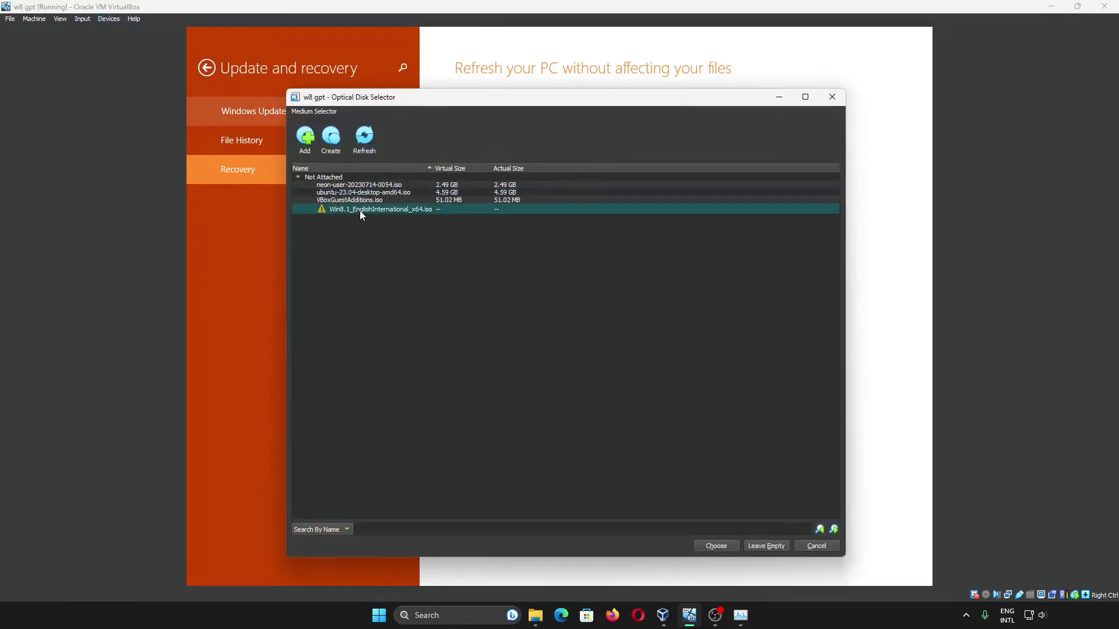
- Locate the Win8.1_EnglishInternational_x64 disc image in the host's Downloads subfolders and insert it into the virtual optical drive
left_click(534, 616)
double_click(375, 117)
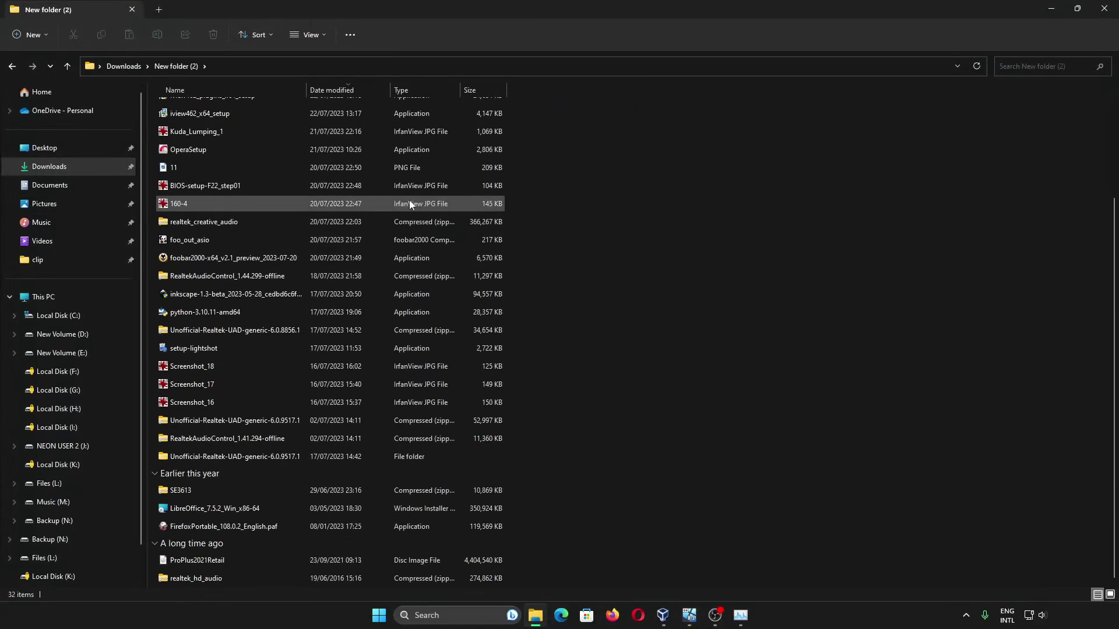
scroll(341, 125, "down", 2)
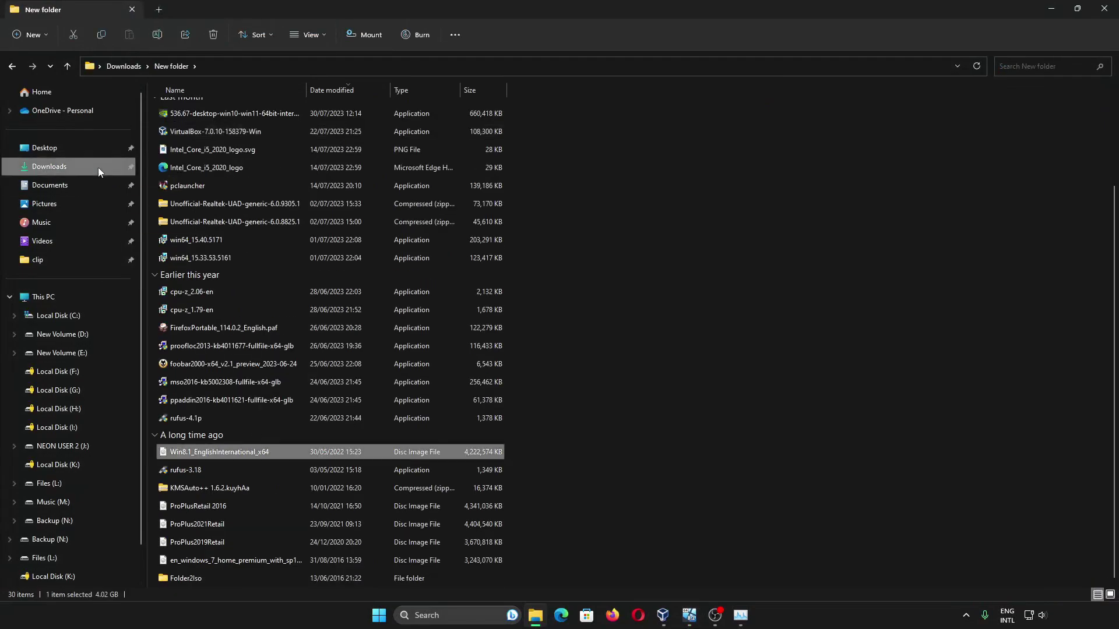
left_click(100, 167)
left_click(689, 615)
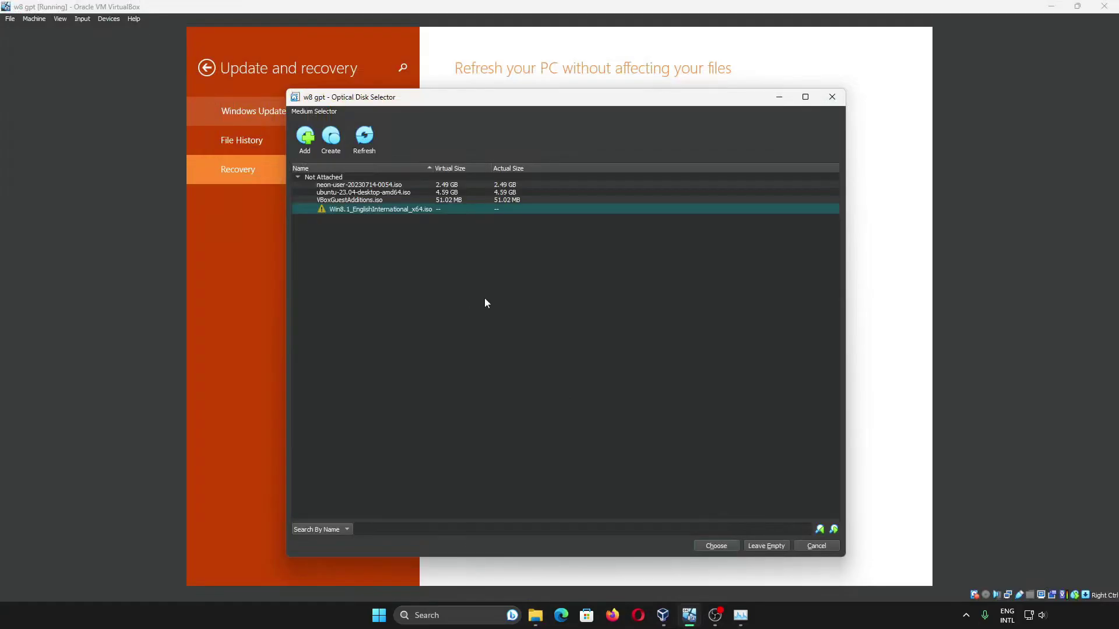
left_click(712, 546)
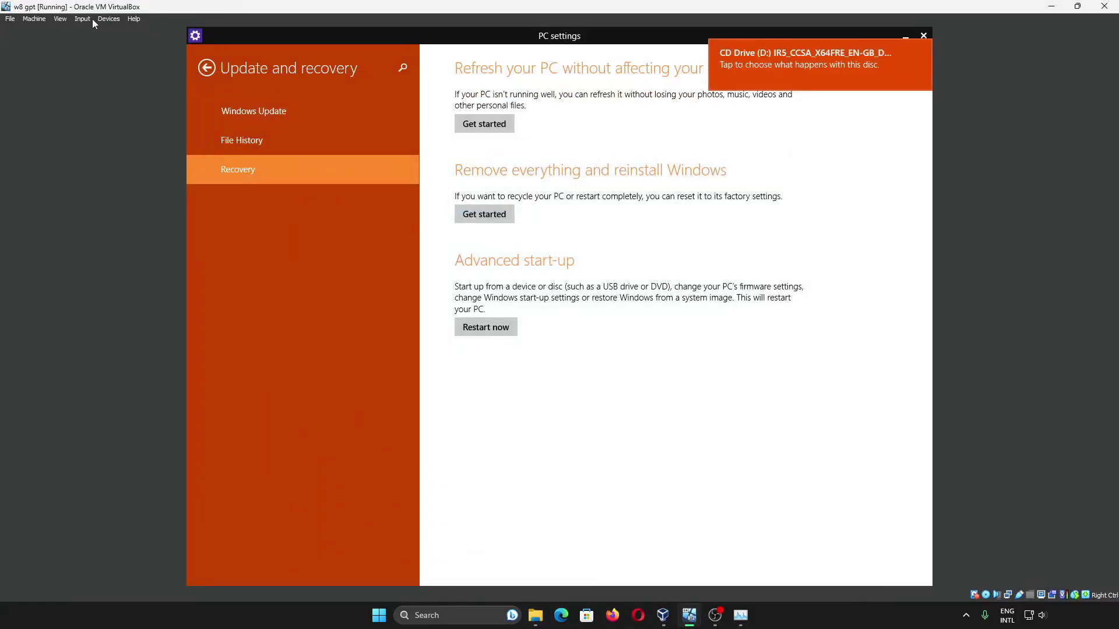
- Close PC settings and check the contents of the inserted disc in CD Drive (D:)
left_click(923, 35)
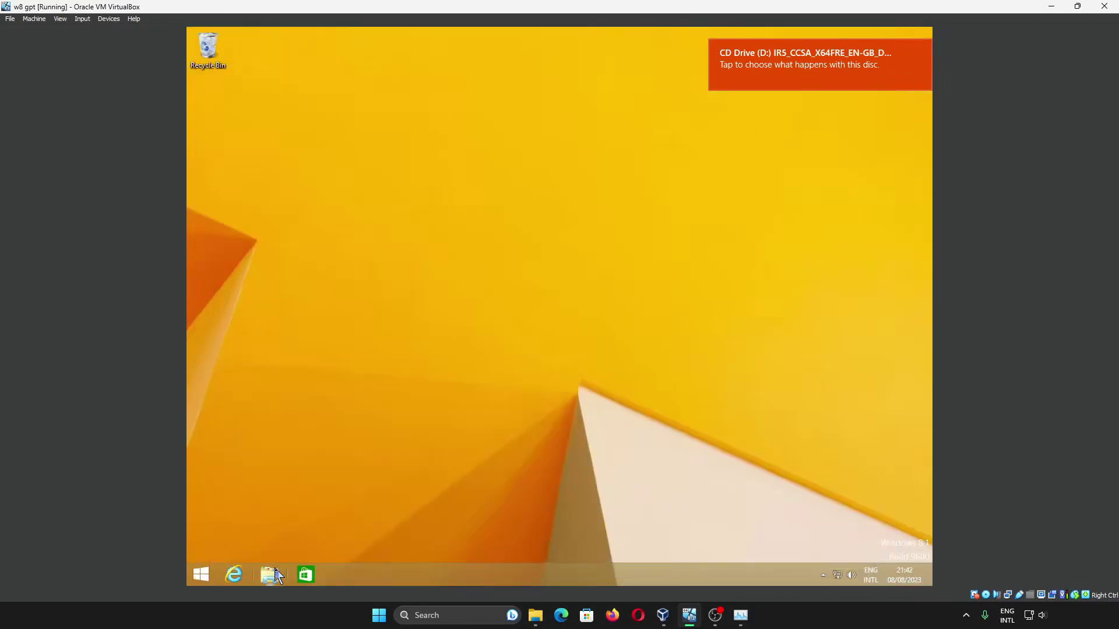
left_click(277, 574)
left_click(408, 349)
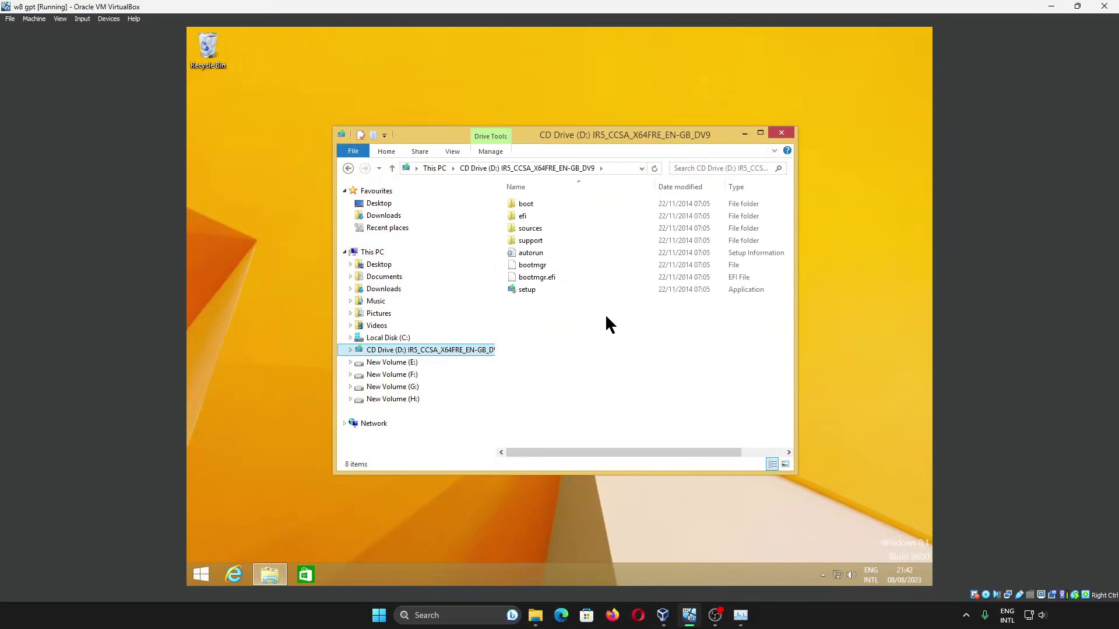
- Refresh the PC without affecting files from the Recovery settings, accepting the list of applications to reinstall
left_click(200, 575)
left_click(325, 388)
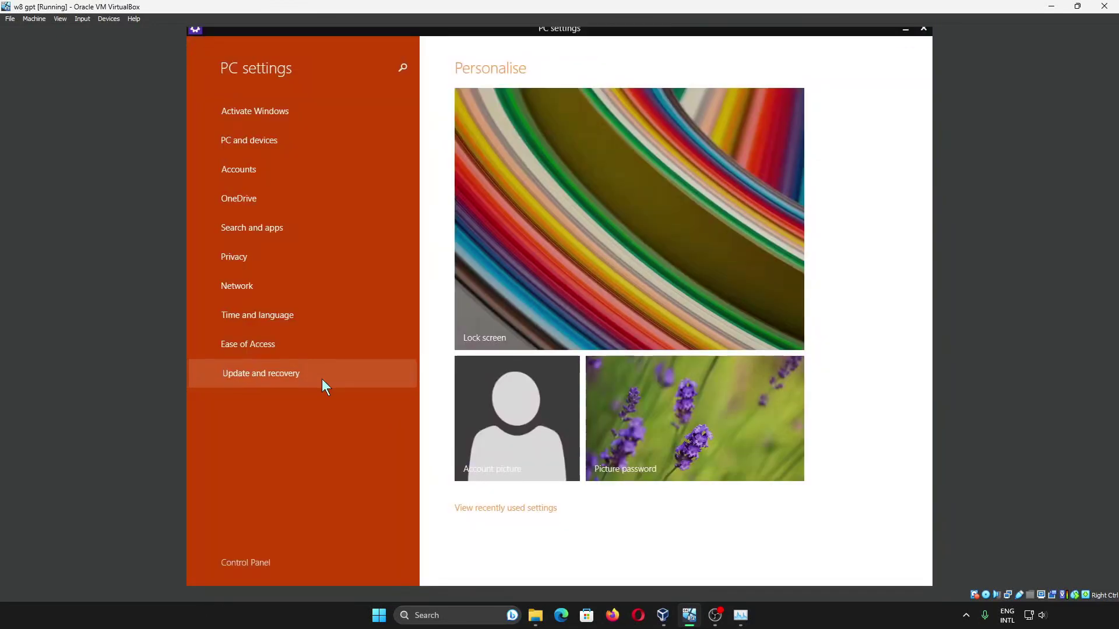
left_click(323, 380)
left_click(349, 175)
left_click(484, 214)
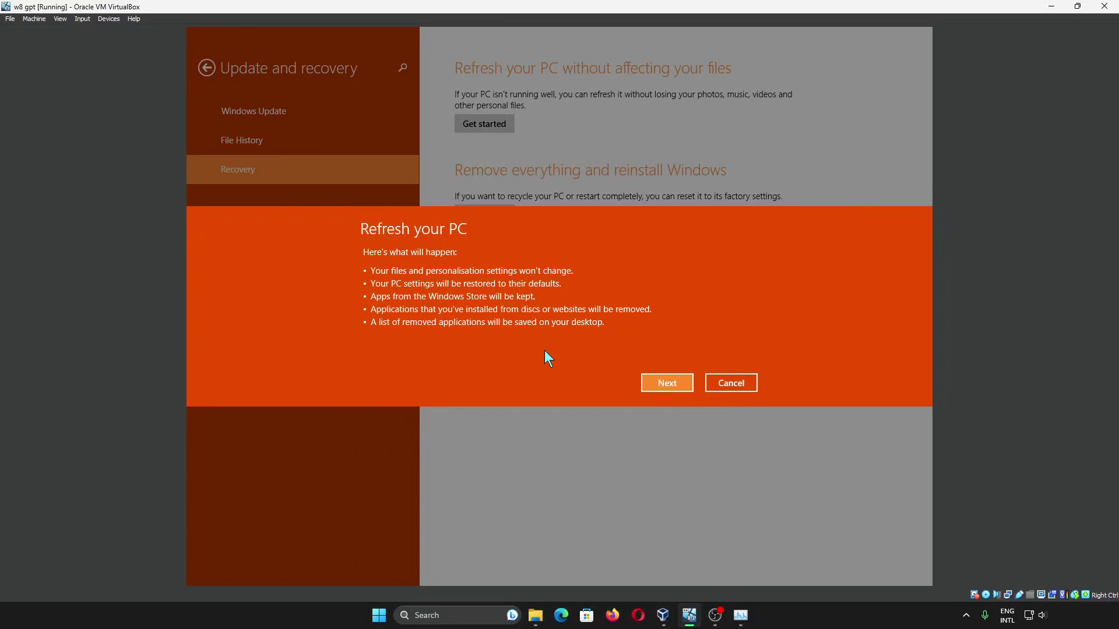
left_click(658, 389)
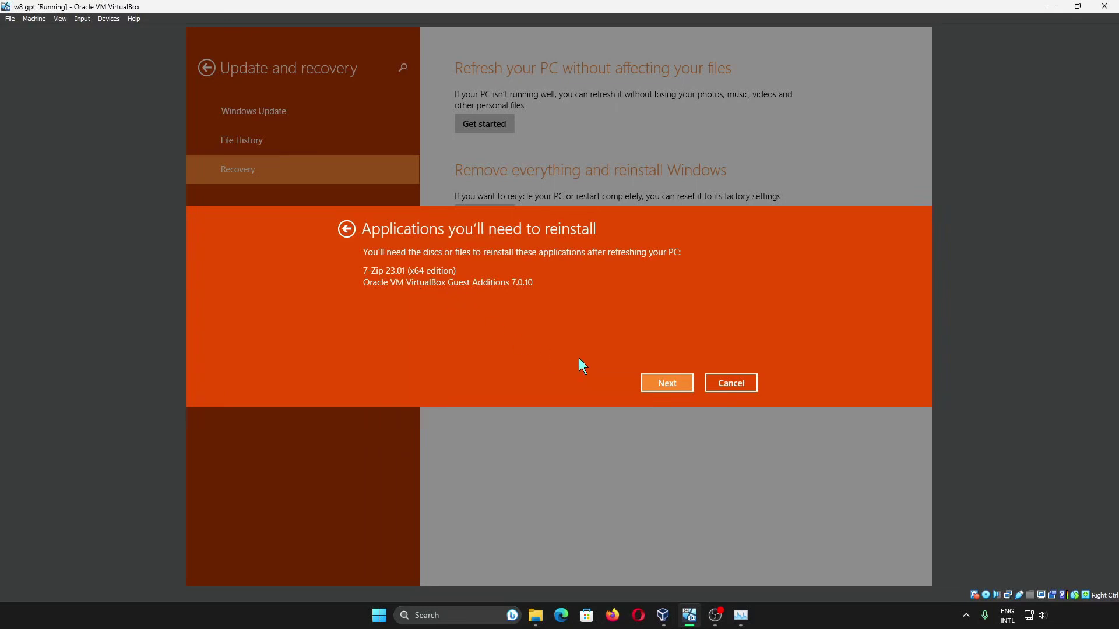
left_click(661, 385)
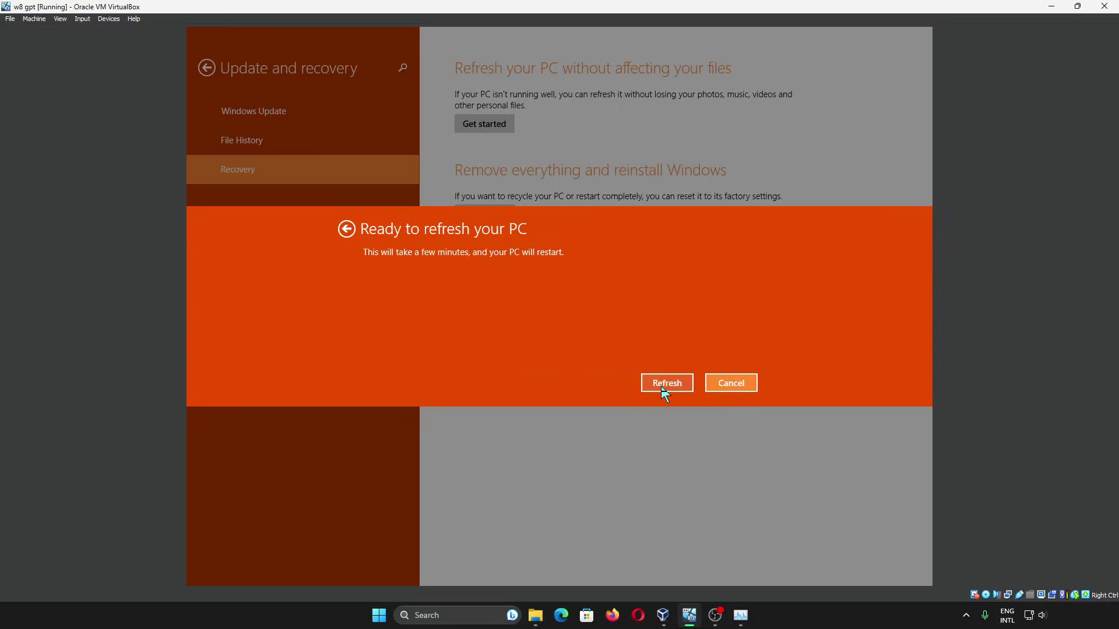
left_click(660, 386)
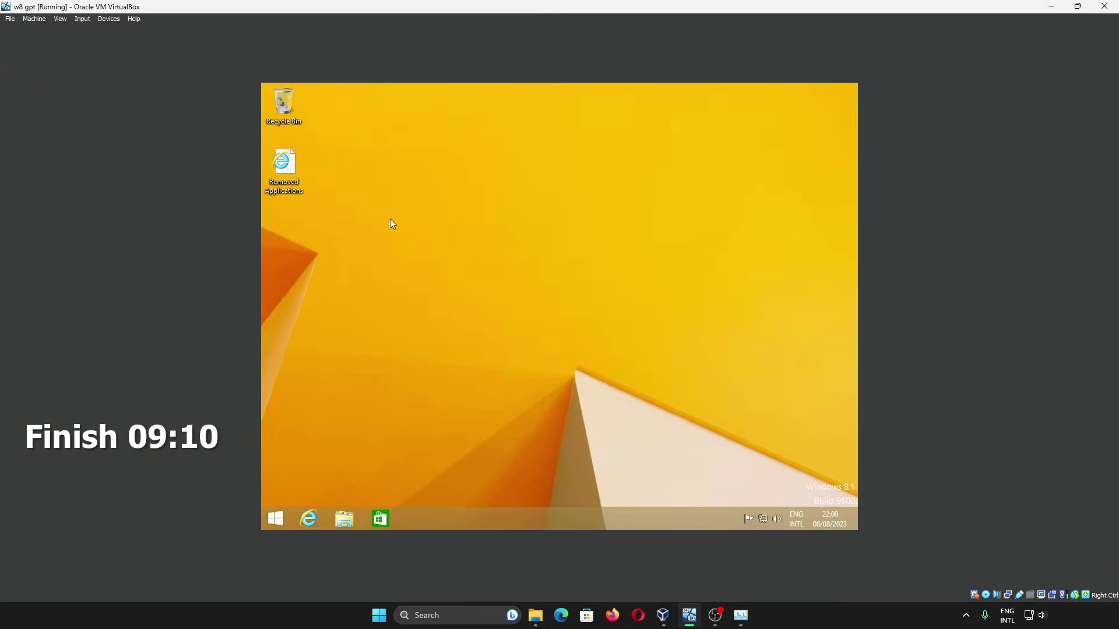
- Examine the Removed Applications report on the desktop and follow its Guest Additions and 7-Zip links
double_click(279, 172)
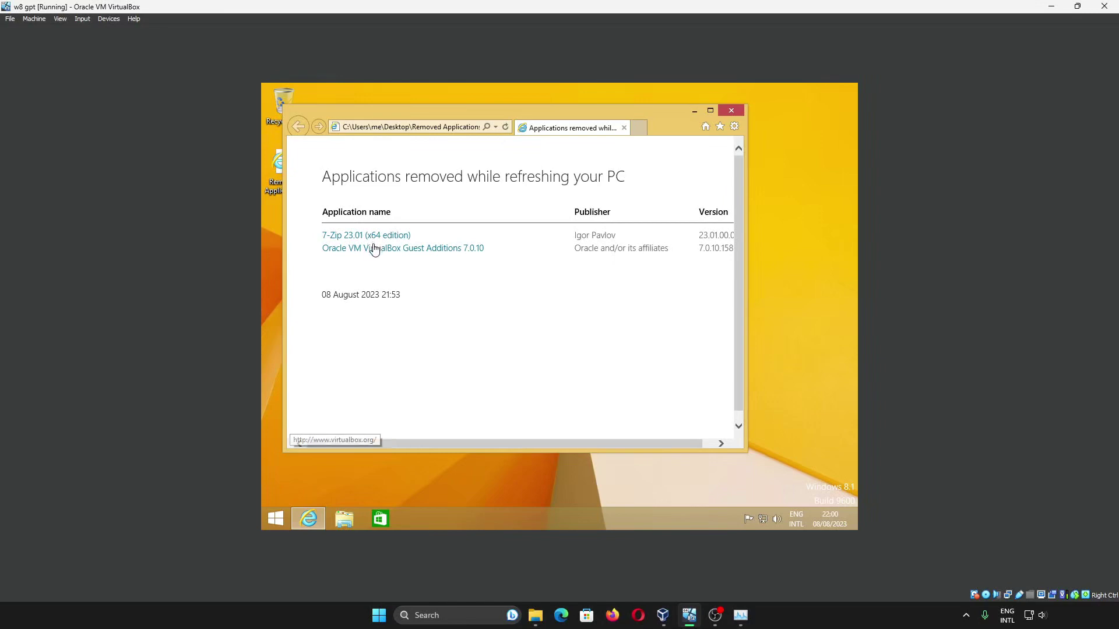
left_click(373, 248)
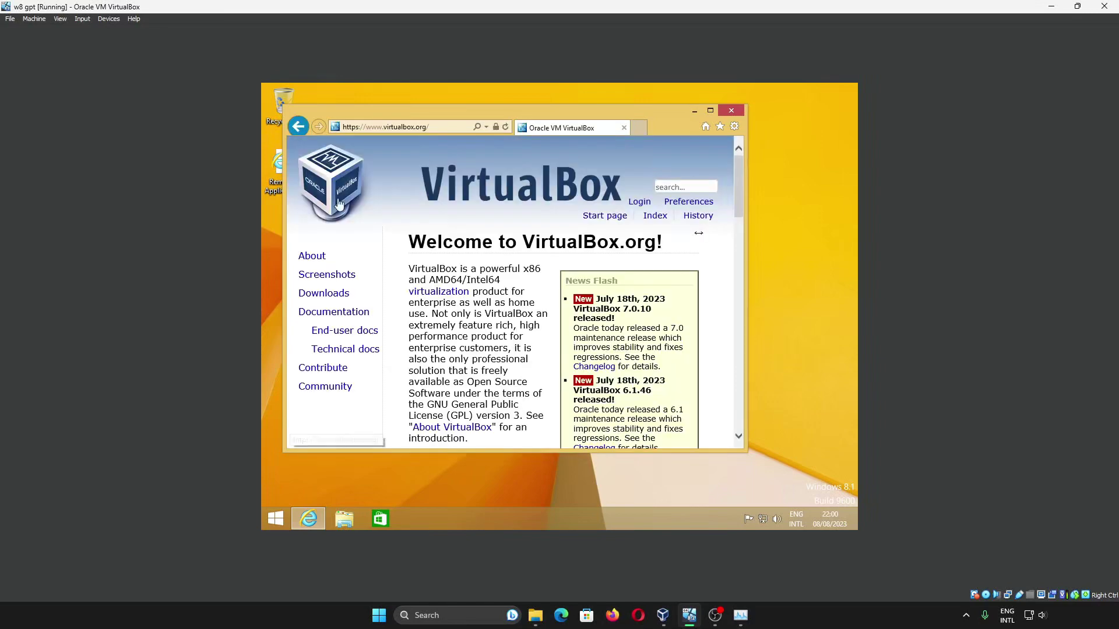
right_click(298, 127)
left_click(327, 140)
left_click(366, 238)
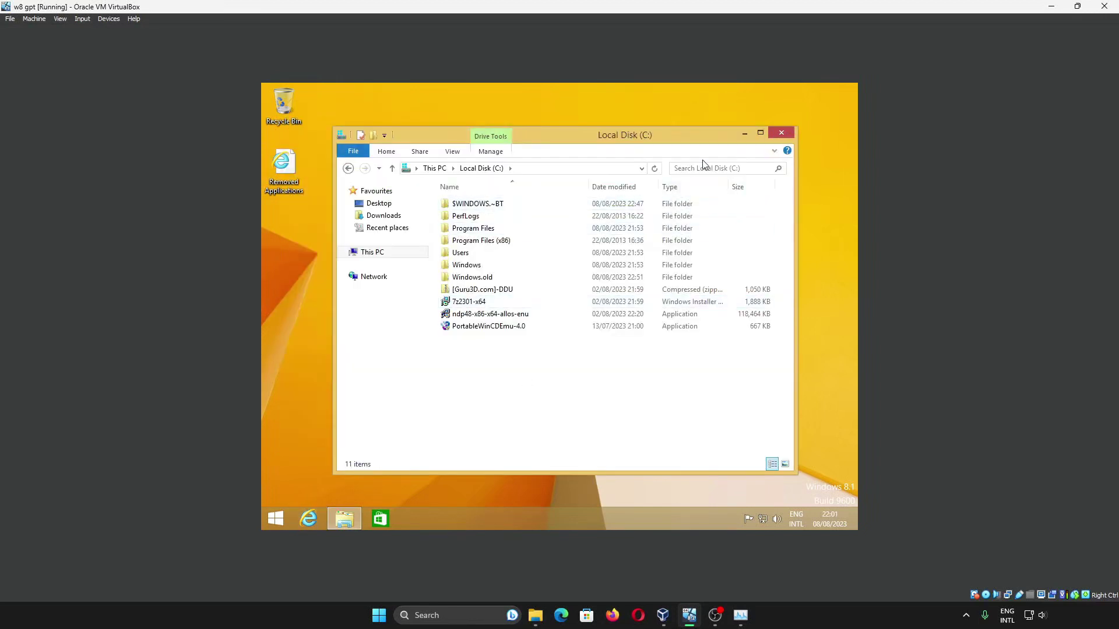
- Maximise the Local Disk (C:) window and examine its folders, selecting Windows.old
left_click(760, 134)
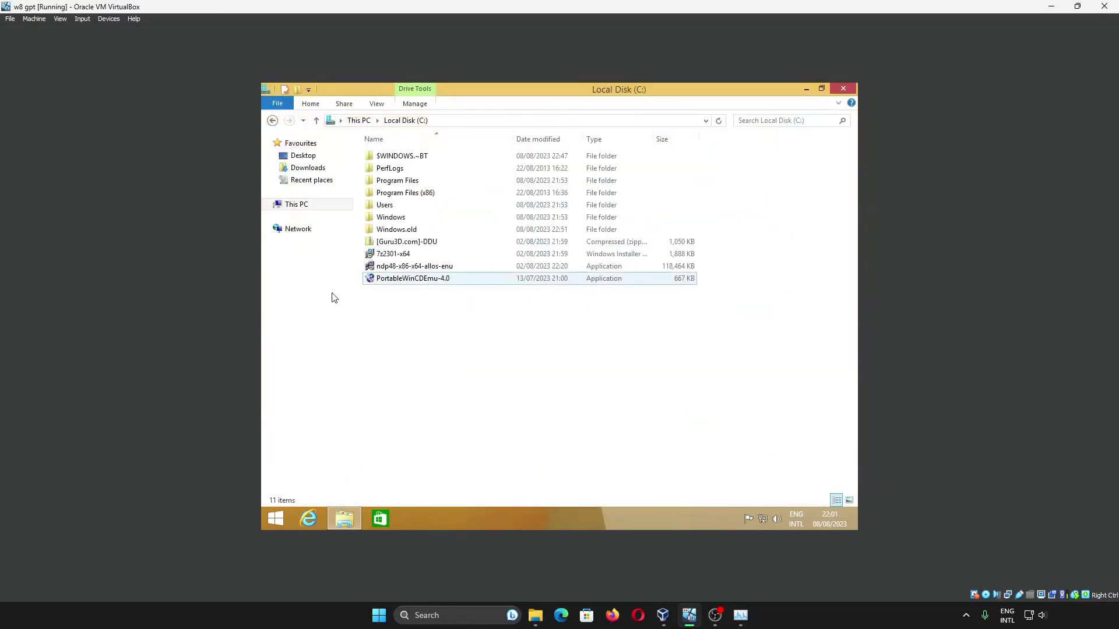
left_click(384, 220)
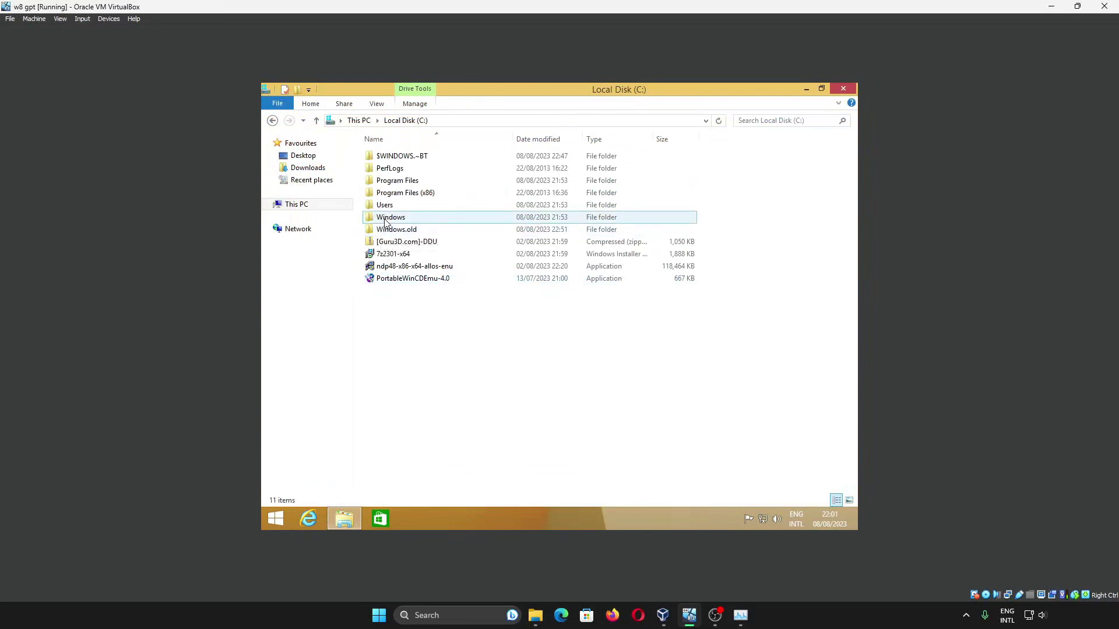
left_click(391, 230)
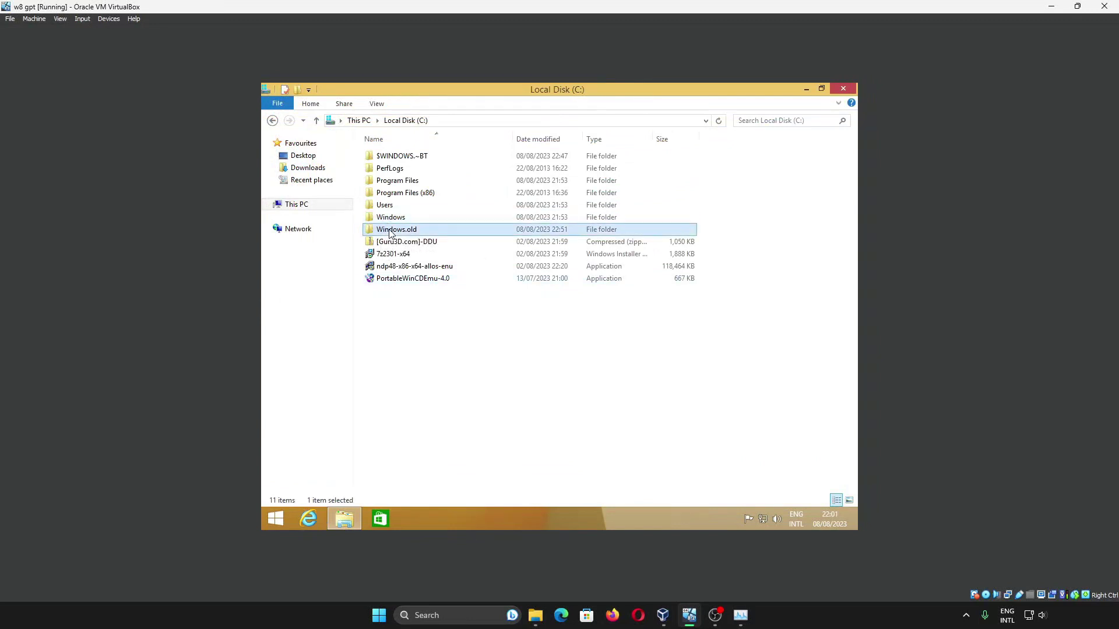
- Check the test files at the root of Local Disk (C:) and in the Videos, Pictures, Music, Documents and Downloads folders
left_click_drag(391, 343, 487, 242)
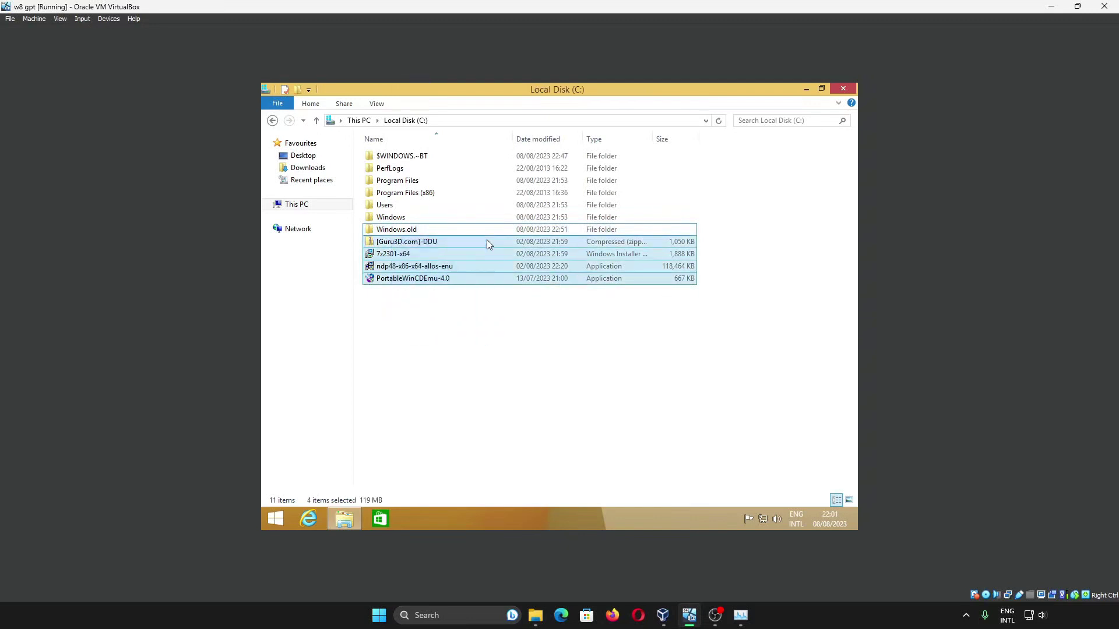
left_click(270, 206)
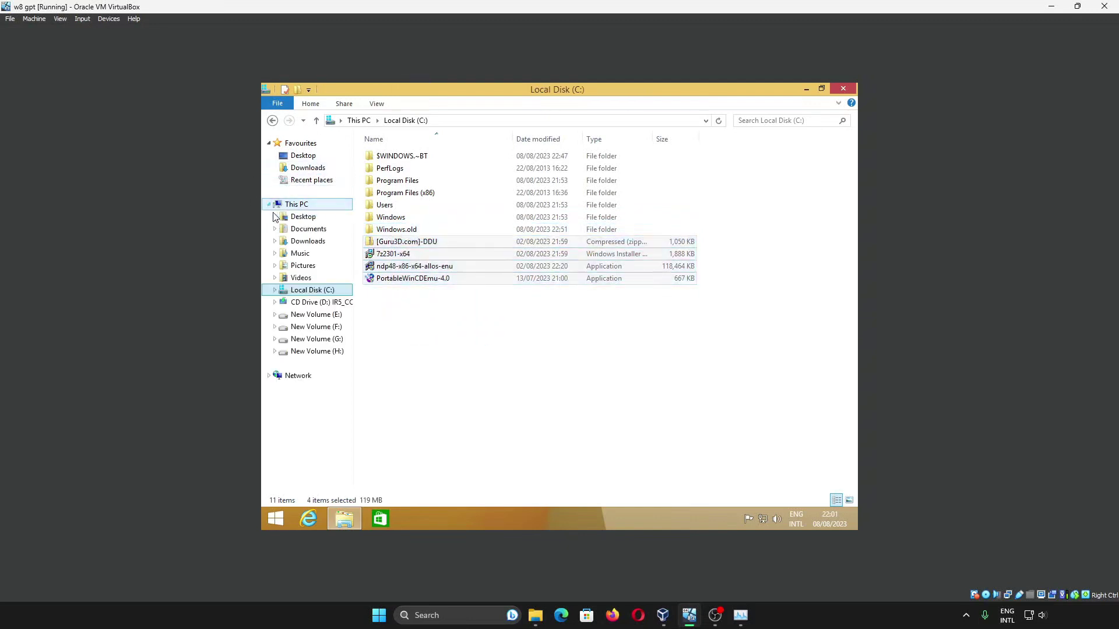
left_click(302, 277)
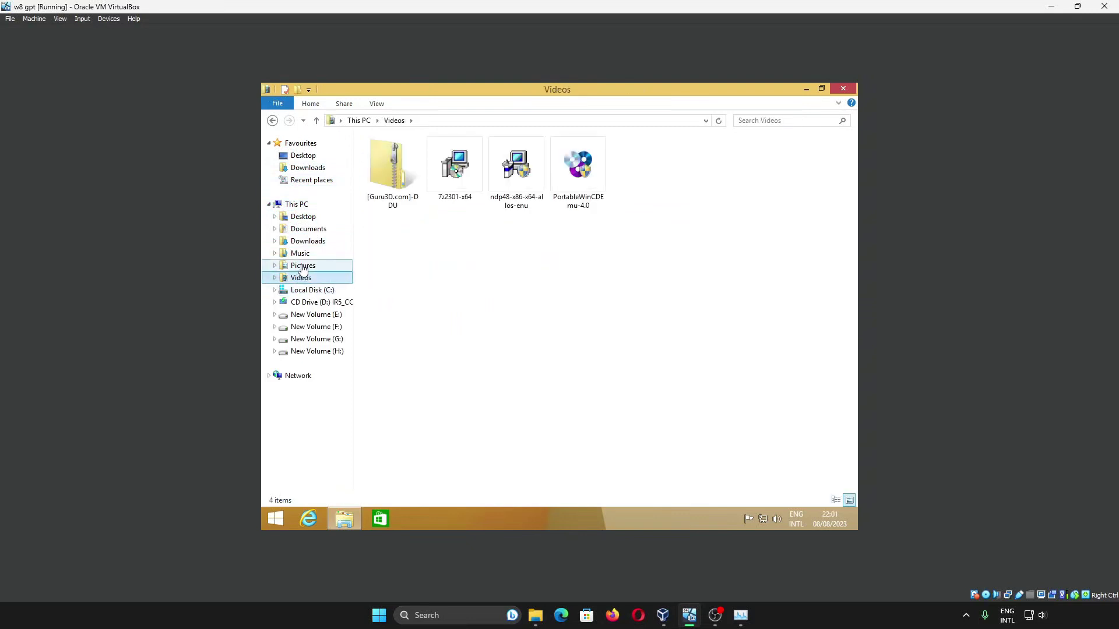
left_click(301, 267)
left_click(300, 253)
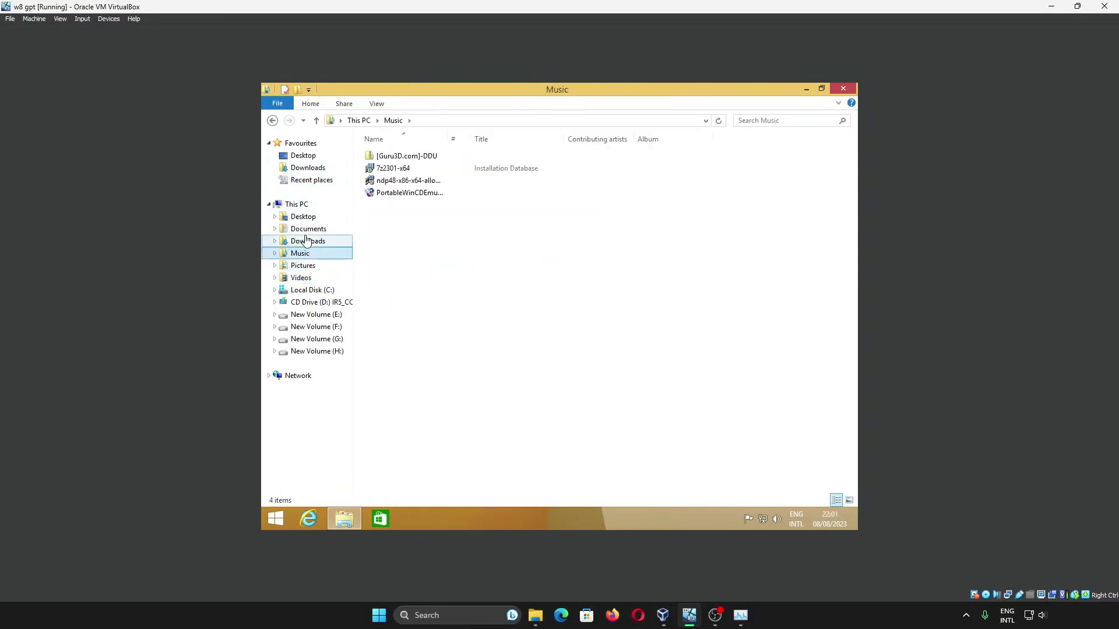
left_click(306, 232)
left_click(307, 242)
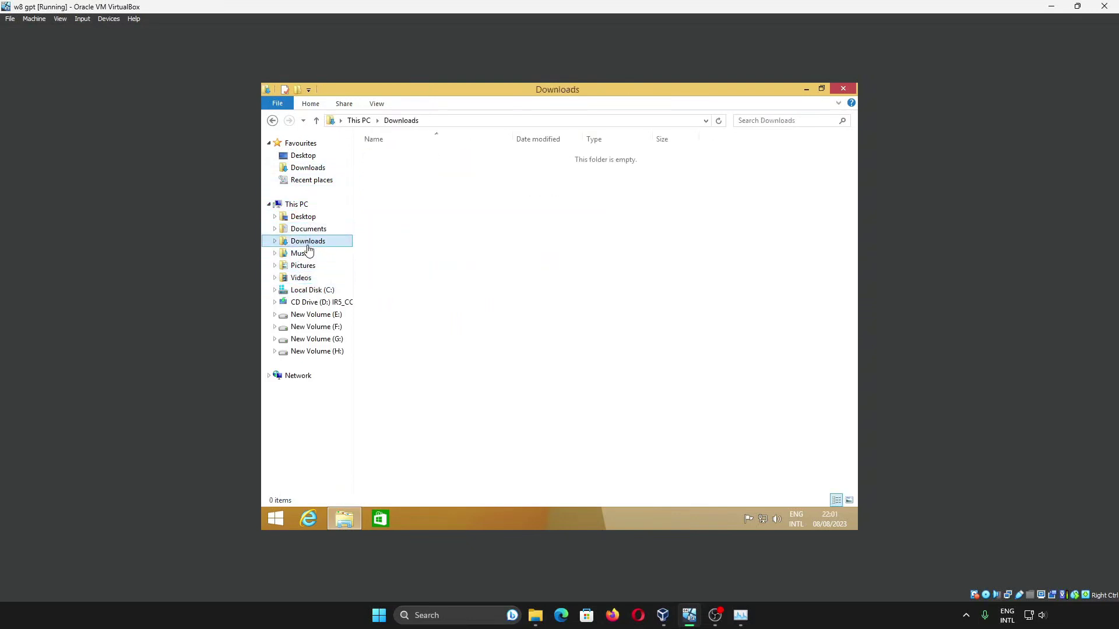
left_click(307, 208)
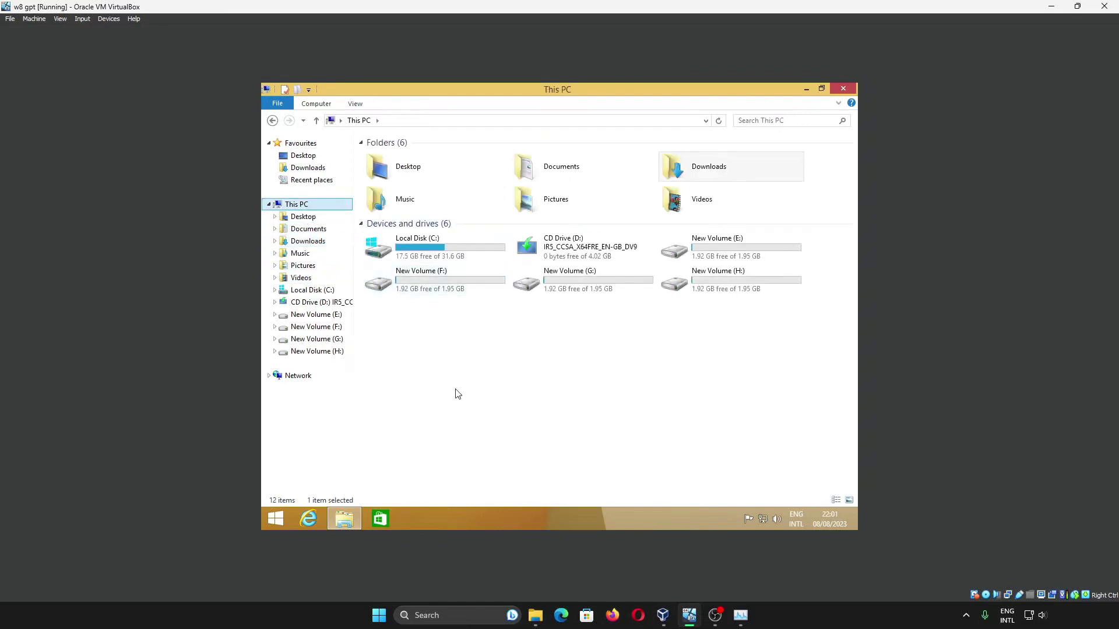
key("alt+F4")
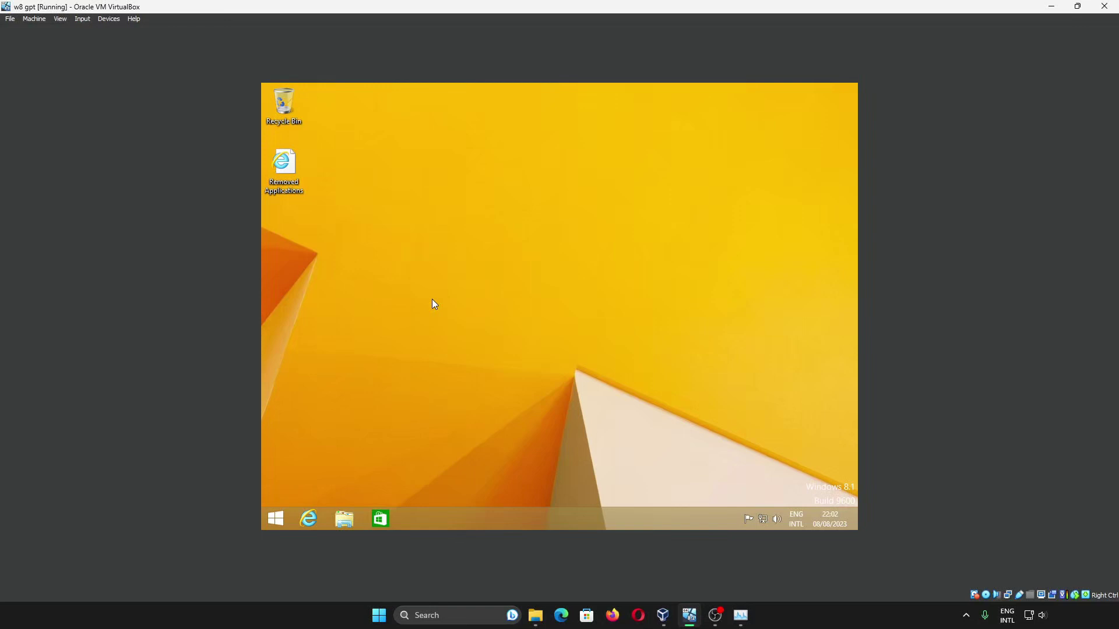
- Open the Recovery page under Update and recovery in PC settings
left_click(268, 521)
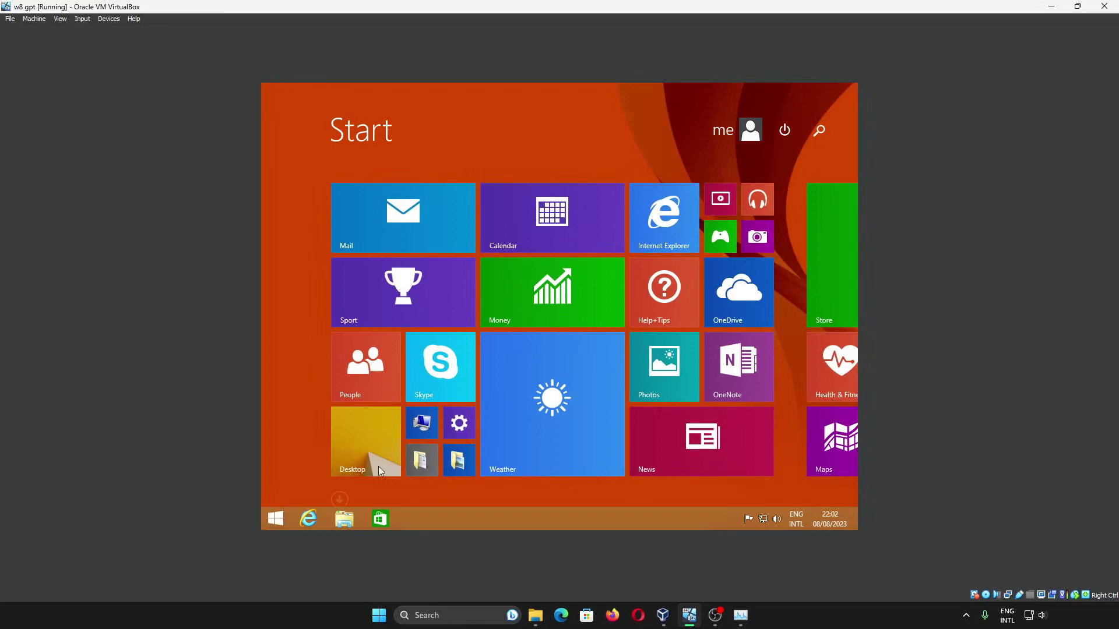
left_click(471, 409)
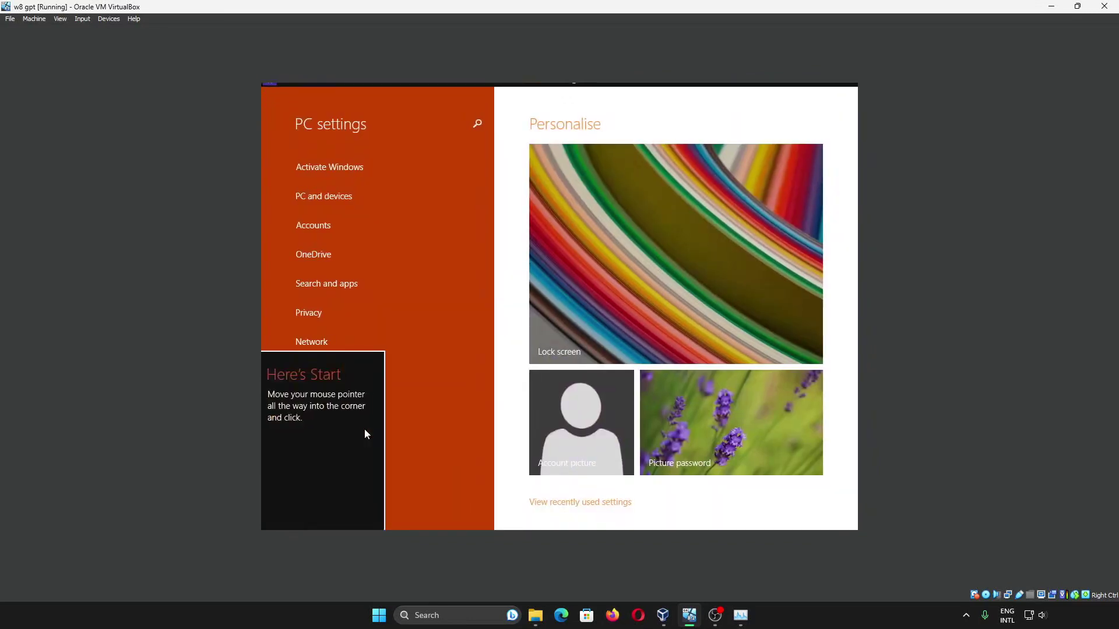
left_click(452, 427)
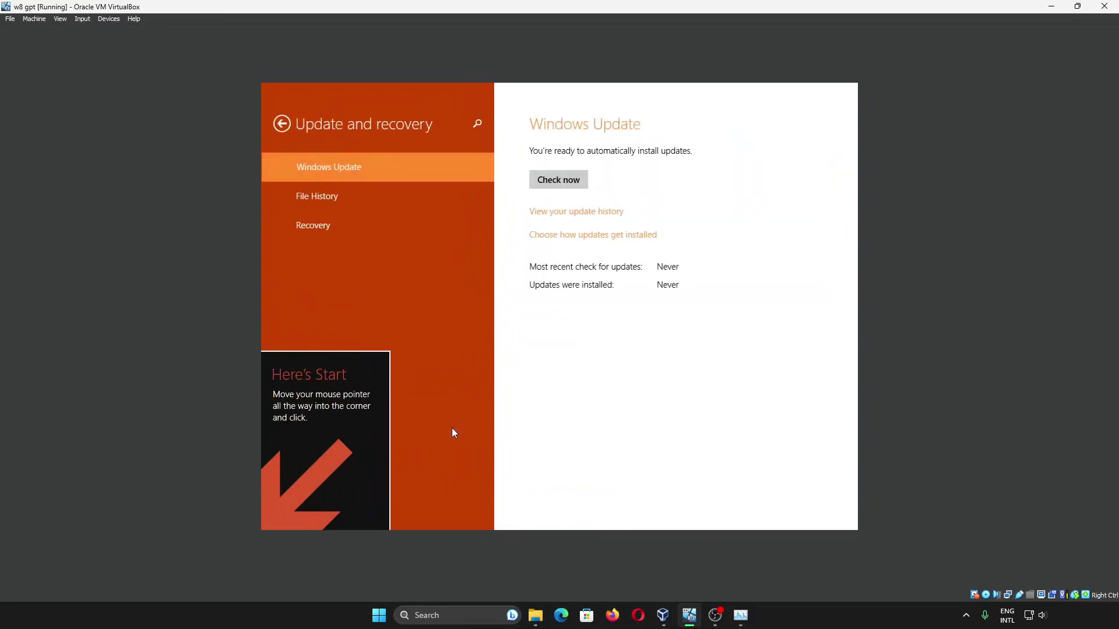
left_click(449, 225)
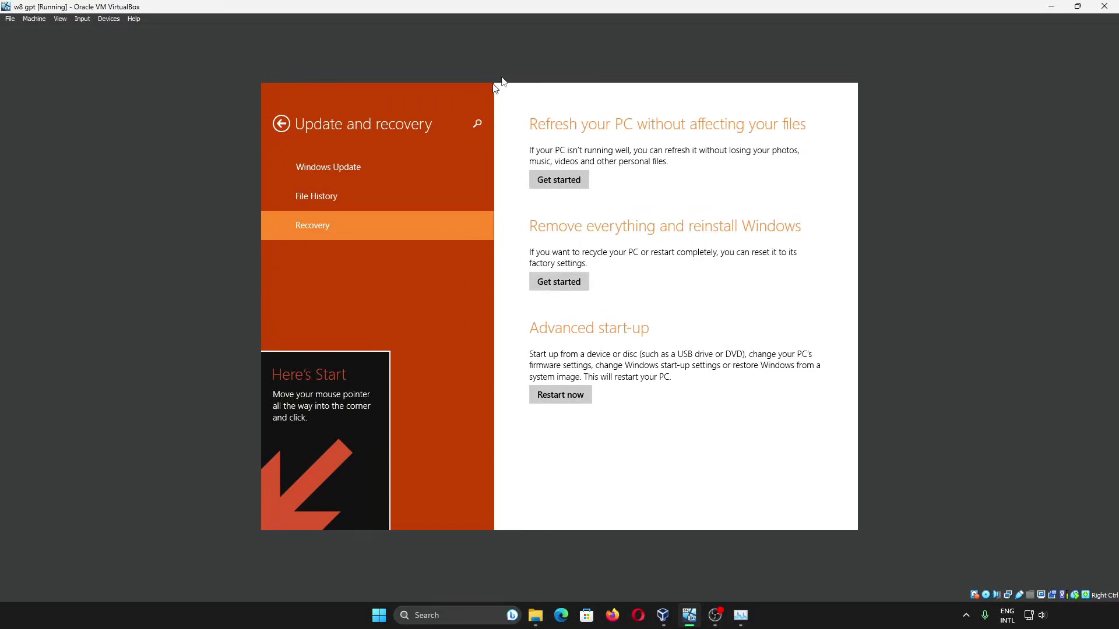
- Place the Recovery settings side by side with the desktop and show the contents of CD Drive (D:) in File Explorer
left_click_drag(526, 95, 797, 307)
left_click(352, 452)
left_click(349, 521)
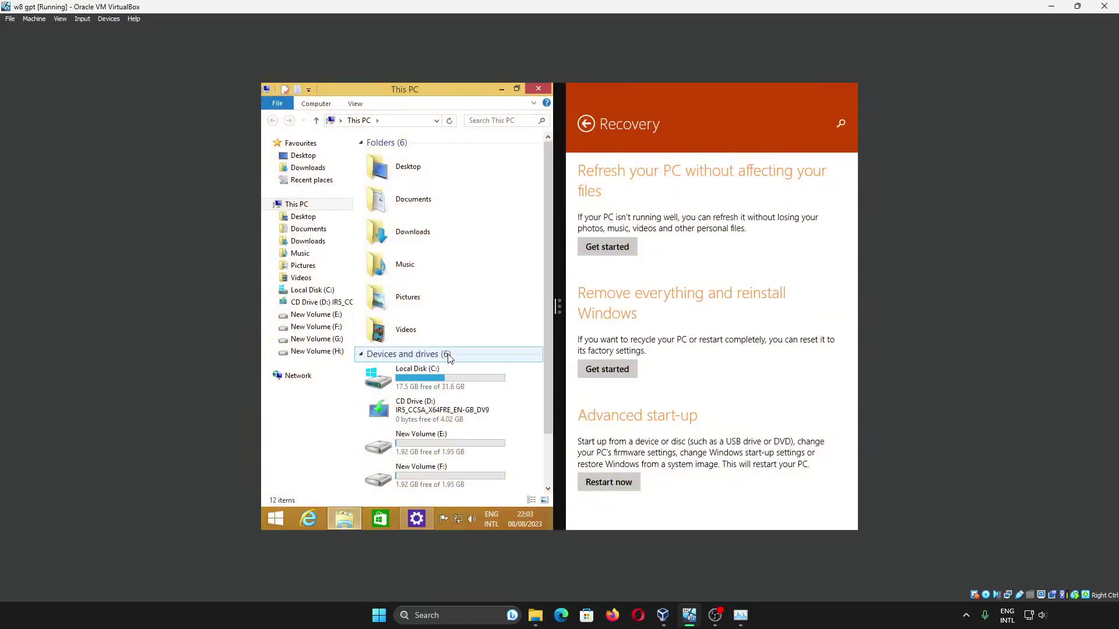
double_click(411, 425)
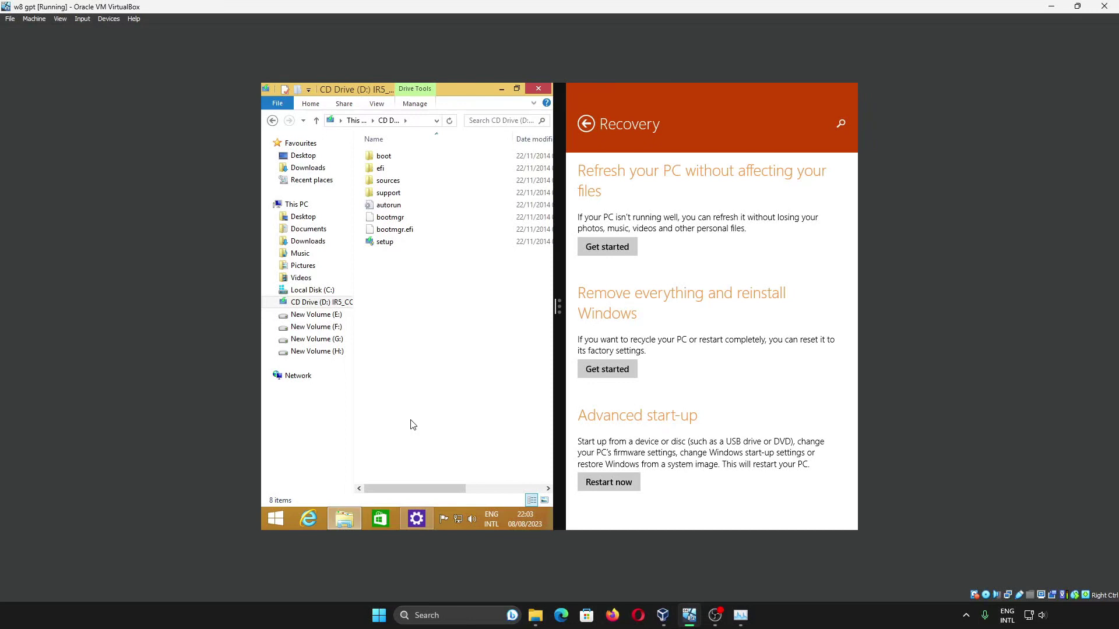
- Eject the disc from CD Drive (D:) and try to remove everything and reinstall Windows without the media
right_click(314, 308)
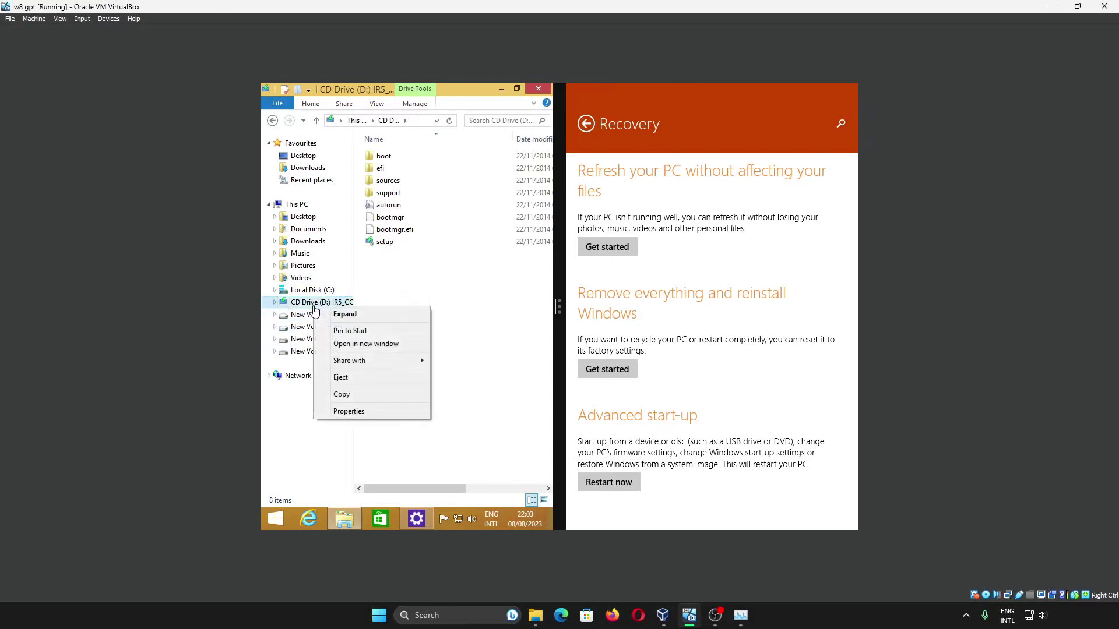
left_click(340, 378)
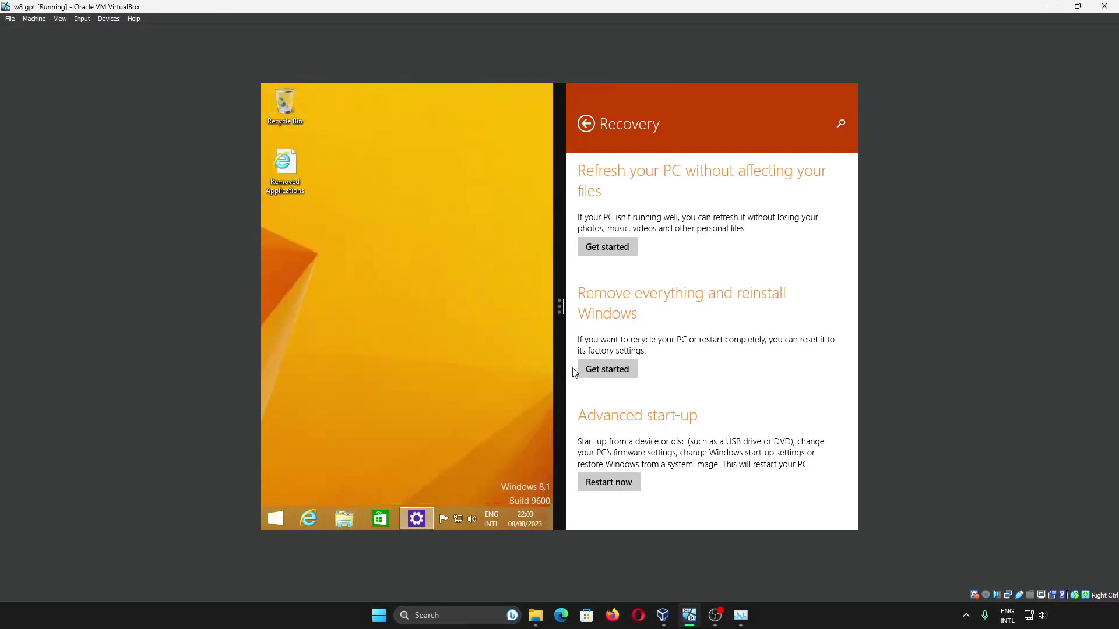
left_click(608, 371)
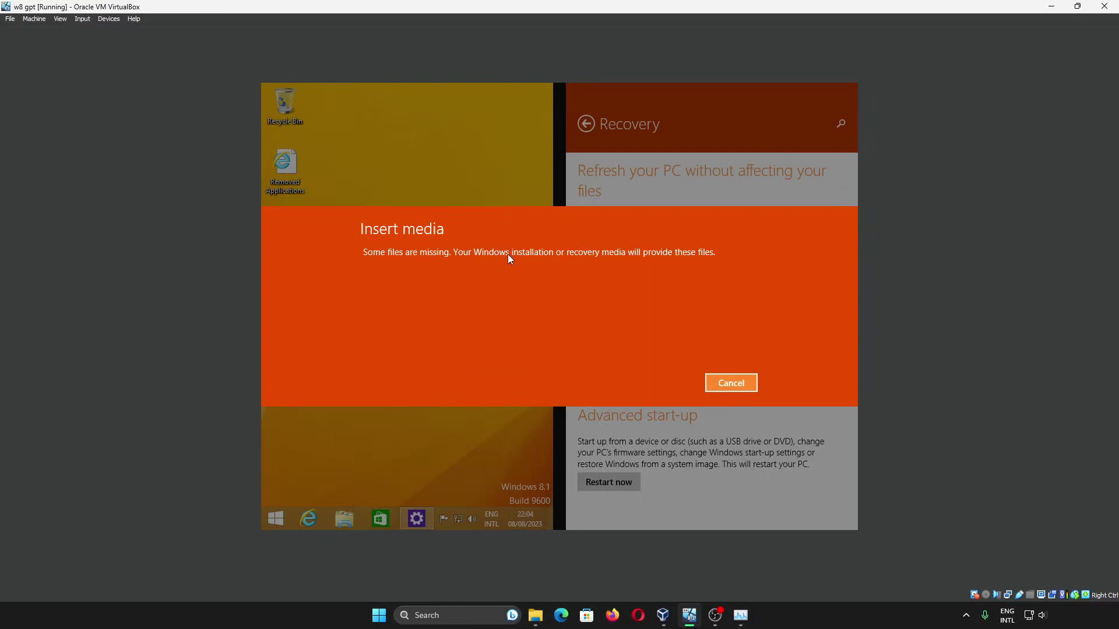
left_click(730, 383)
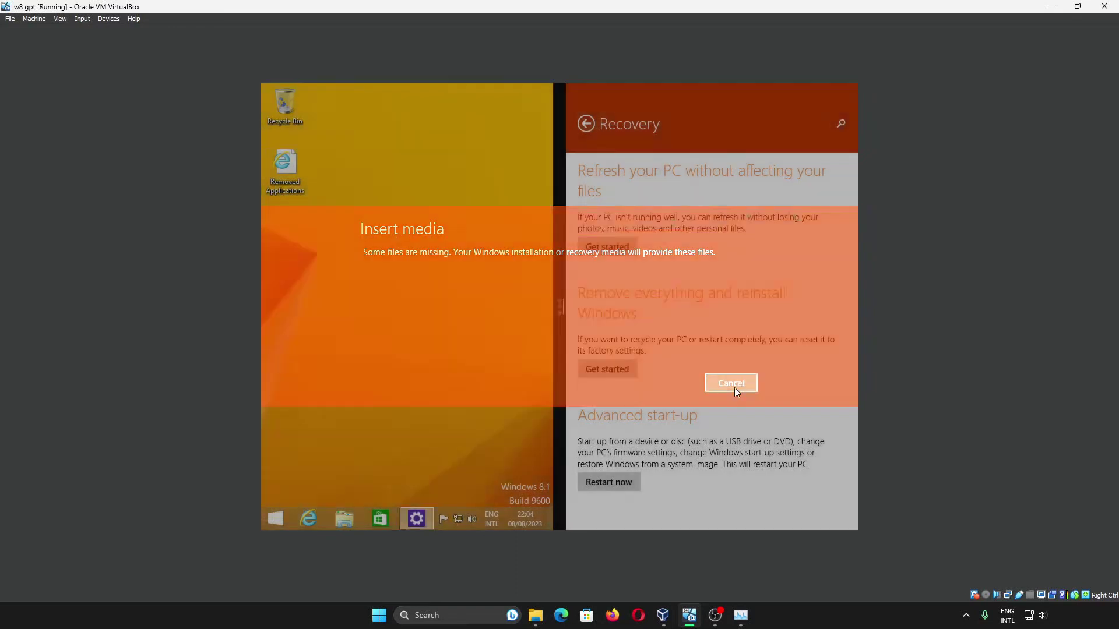
- Insert Win8.1_EnglishInternational_x64.iso into the virtual machine's optical drive
left_click(346, 518)
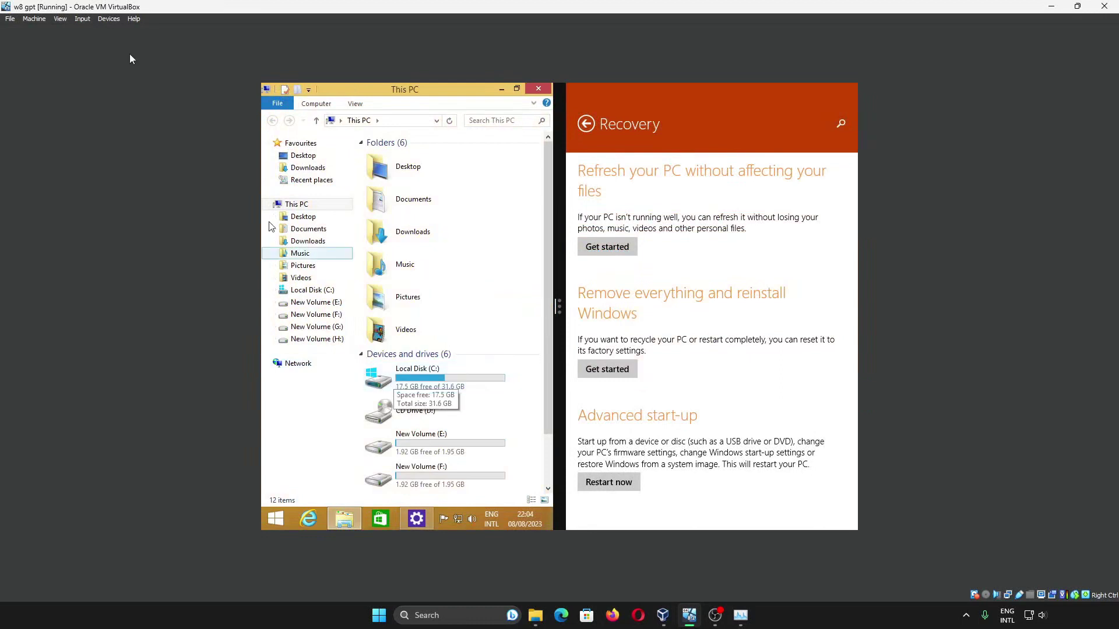
left_click(90, 20)
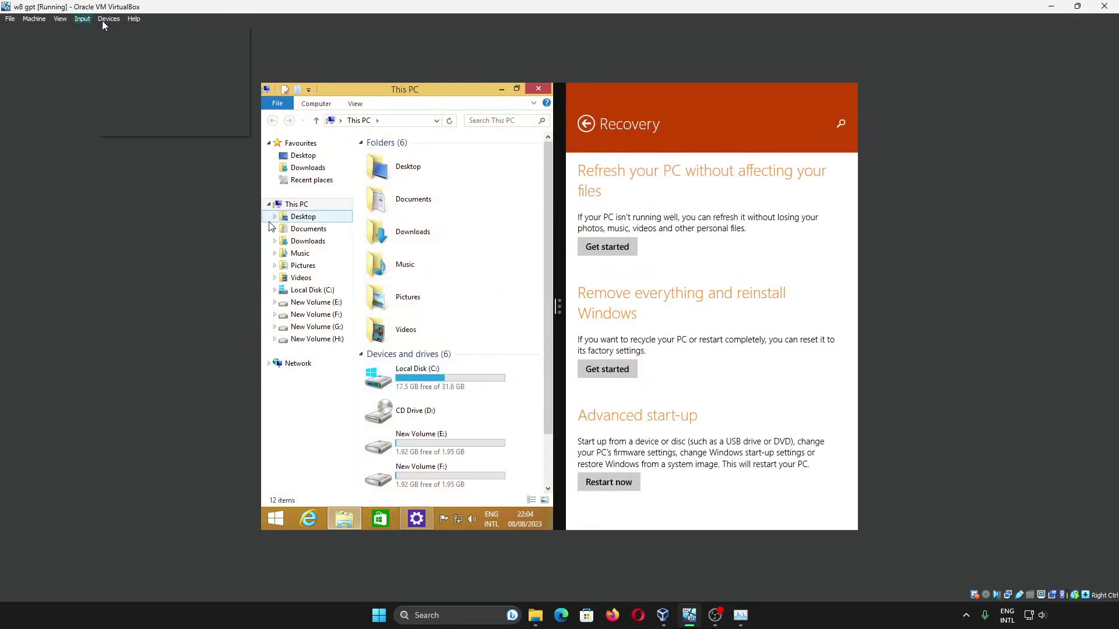
mouse_move(104, 19)
mouse_move(159, 31)
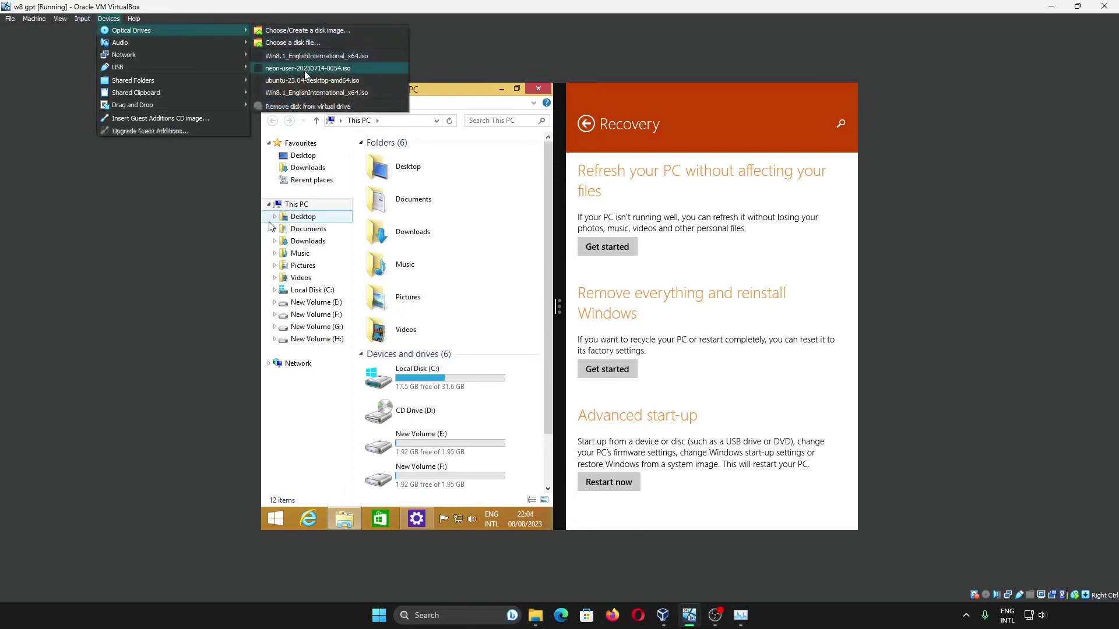
left_click(316, 56)
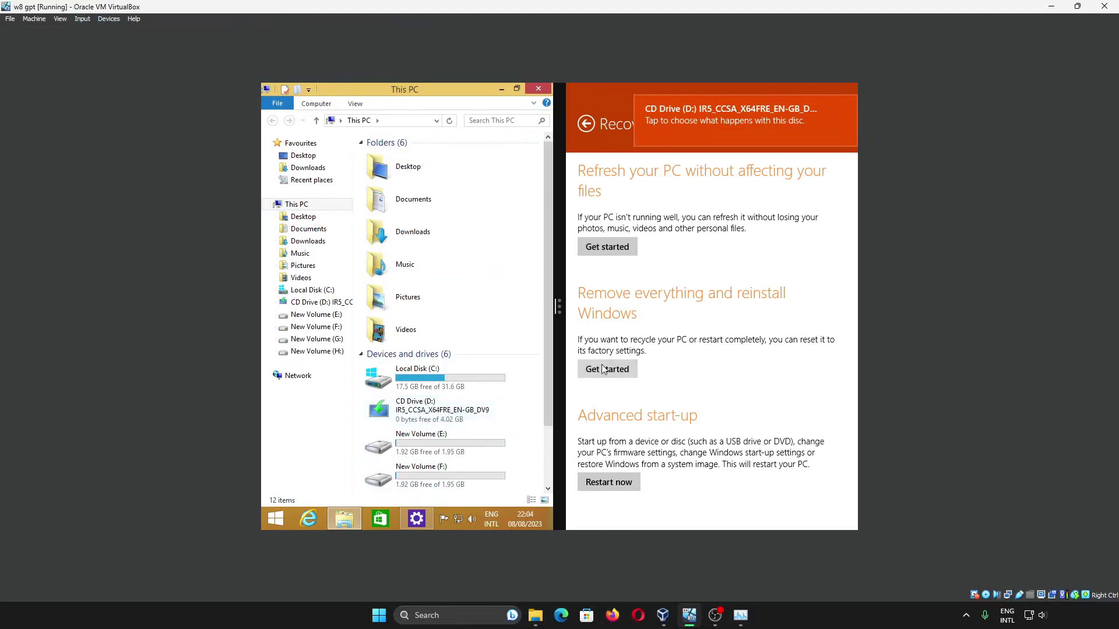
- Return the Recovery settings to full screen and restart through Advanced start-up into the Troubleshoot options
left_click_drag(711, 88, 496, 317)
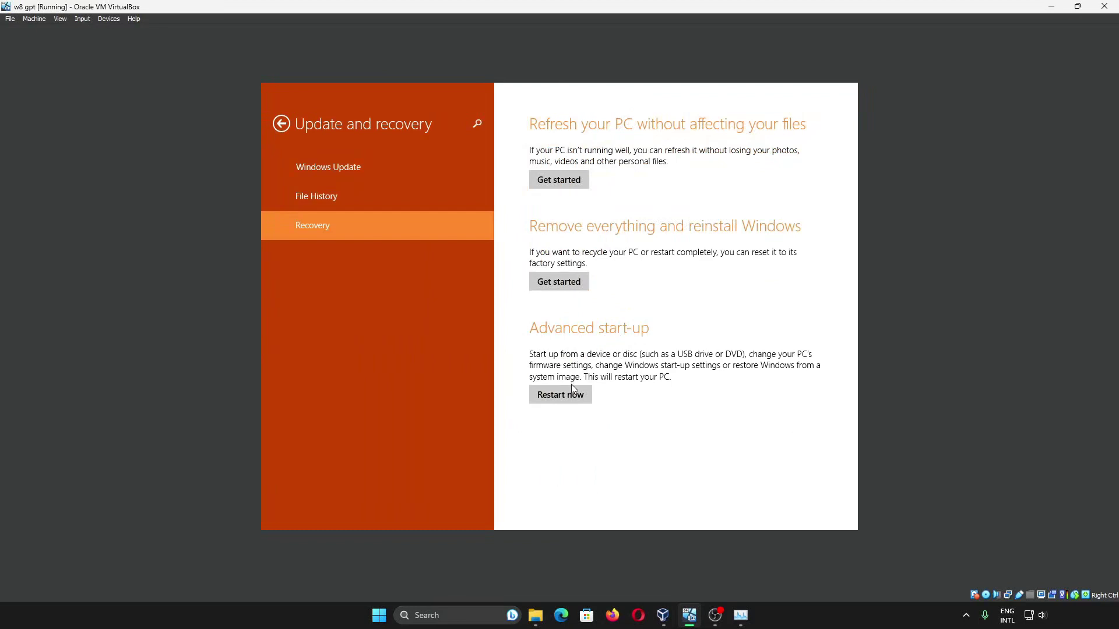
left_click(564, 397)
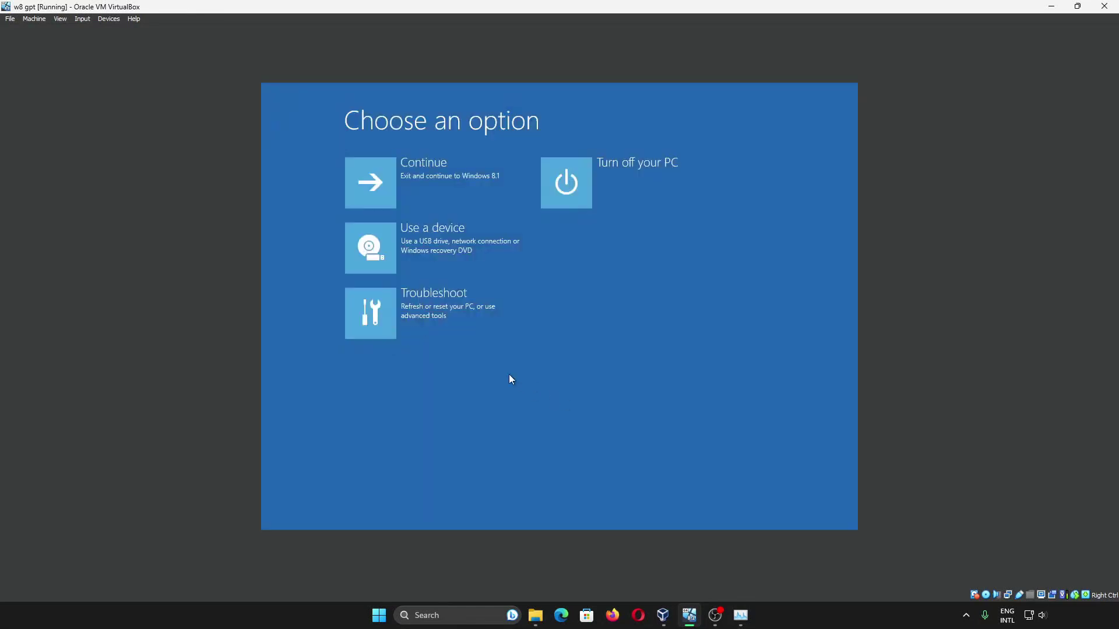
left_click(452, 327)
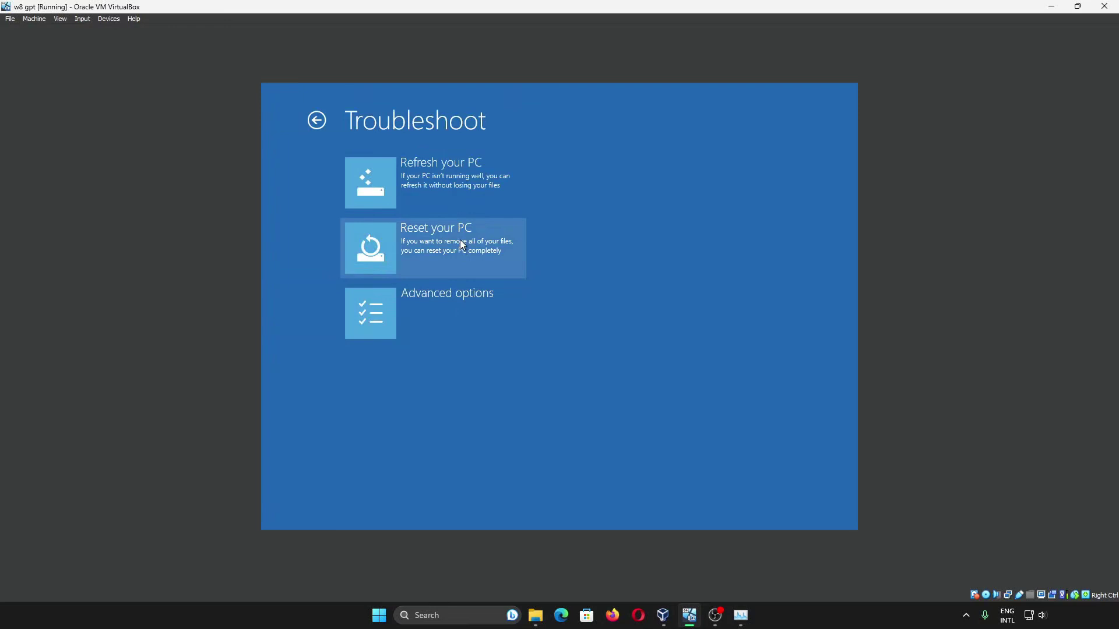
- Reset the PC on only the drive where Windows is installed, just removing the files without fully cleaning the drive
left_click(459, 240)
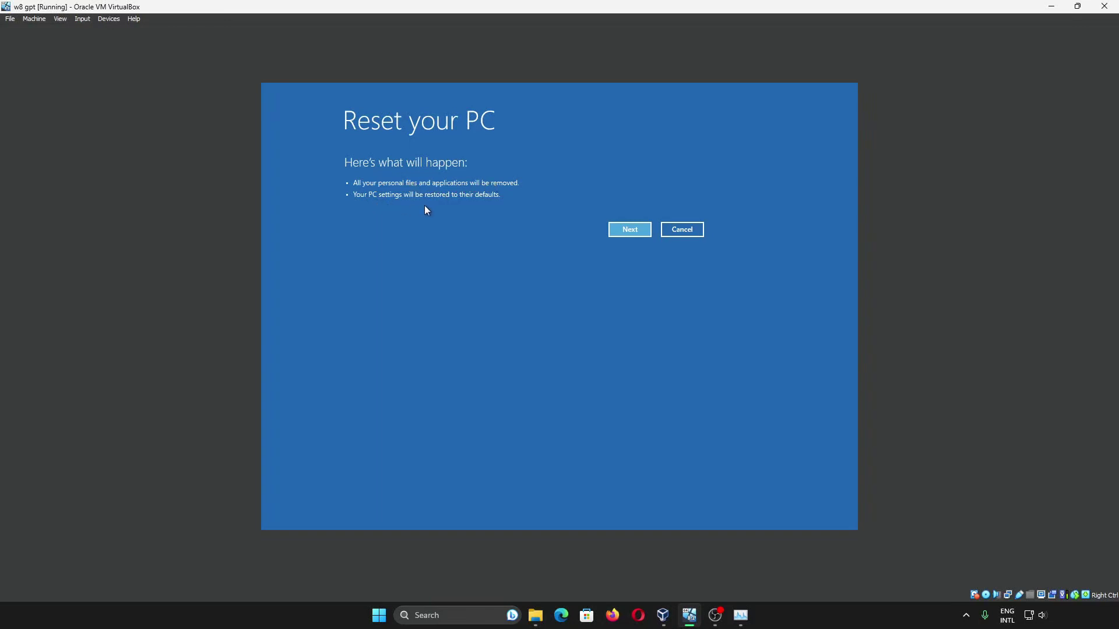
left_click(635, 227)
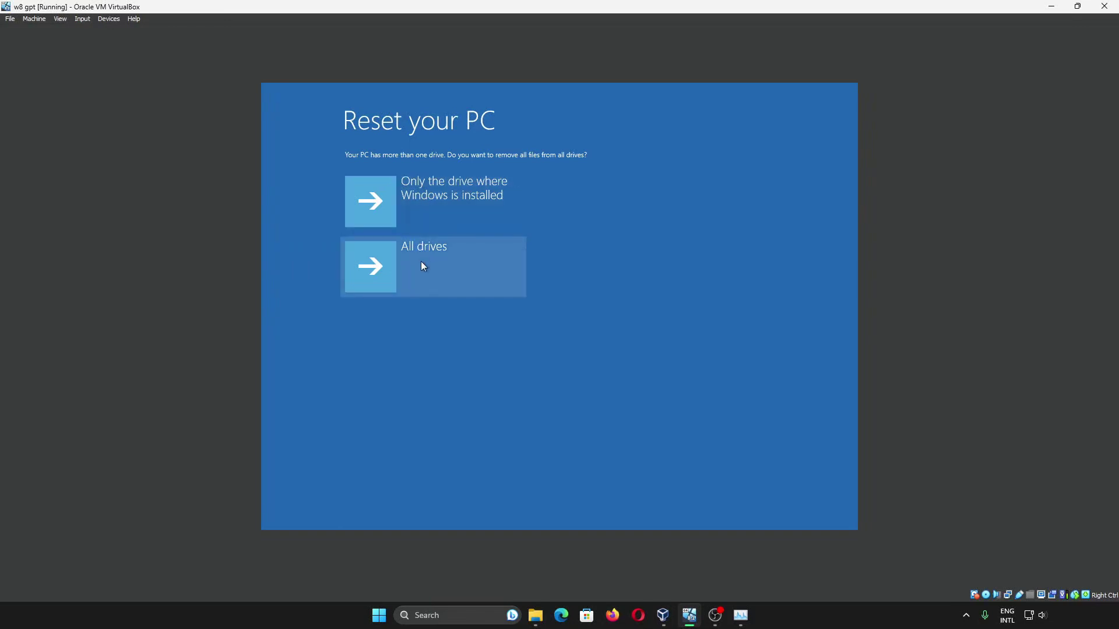
left_click(430, 216)
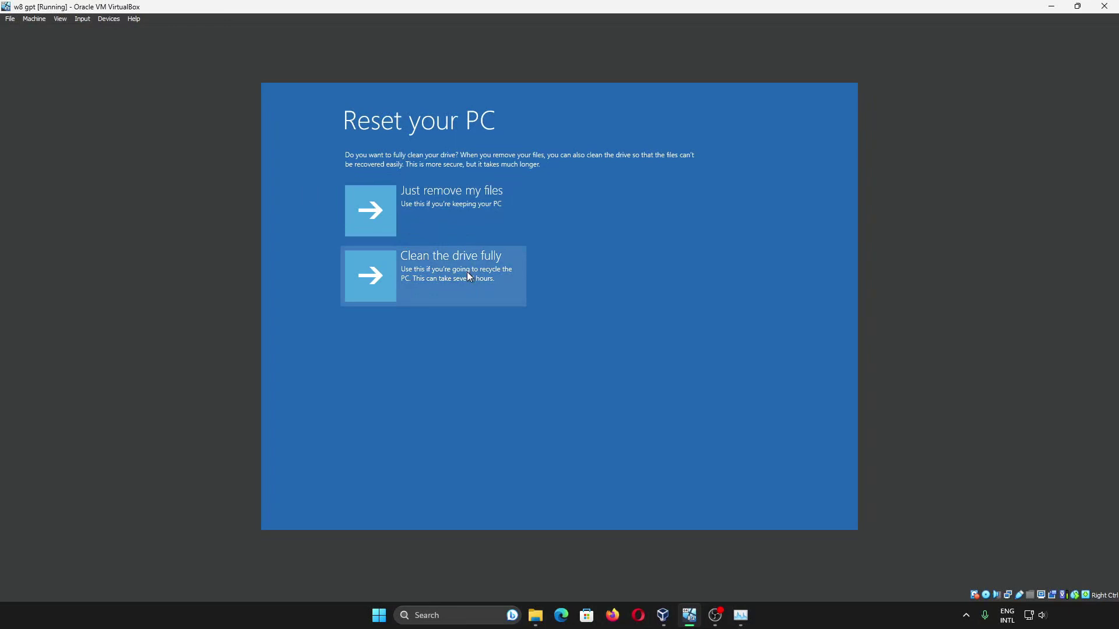
left_click(463, 219)
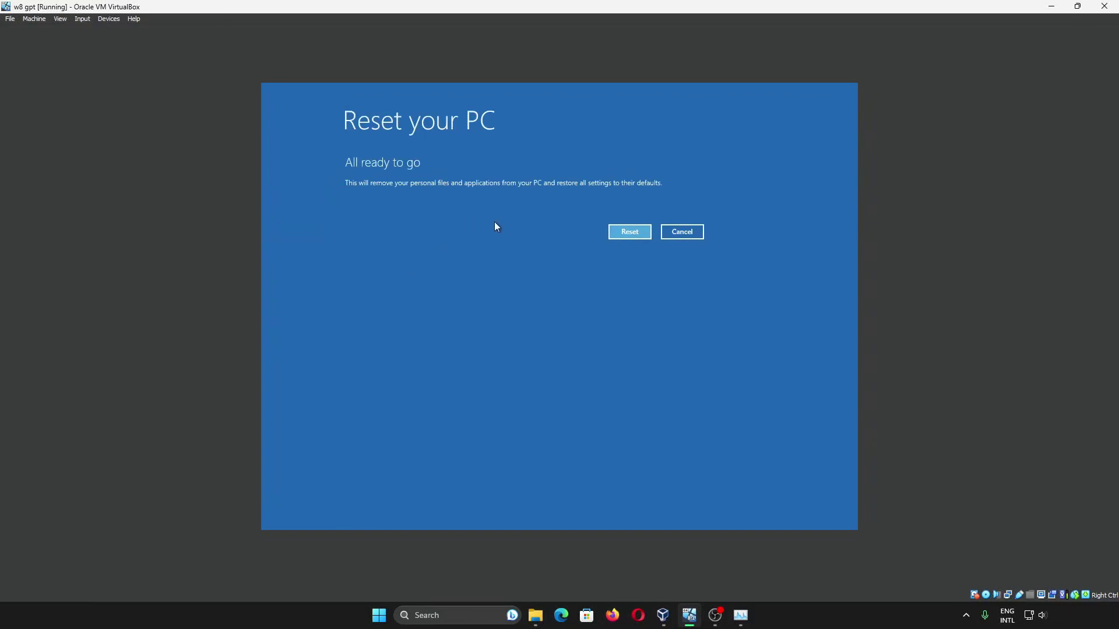
left_click(610, 233)
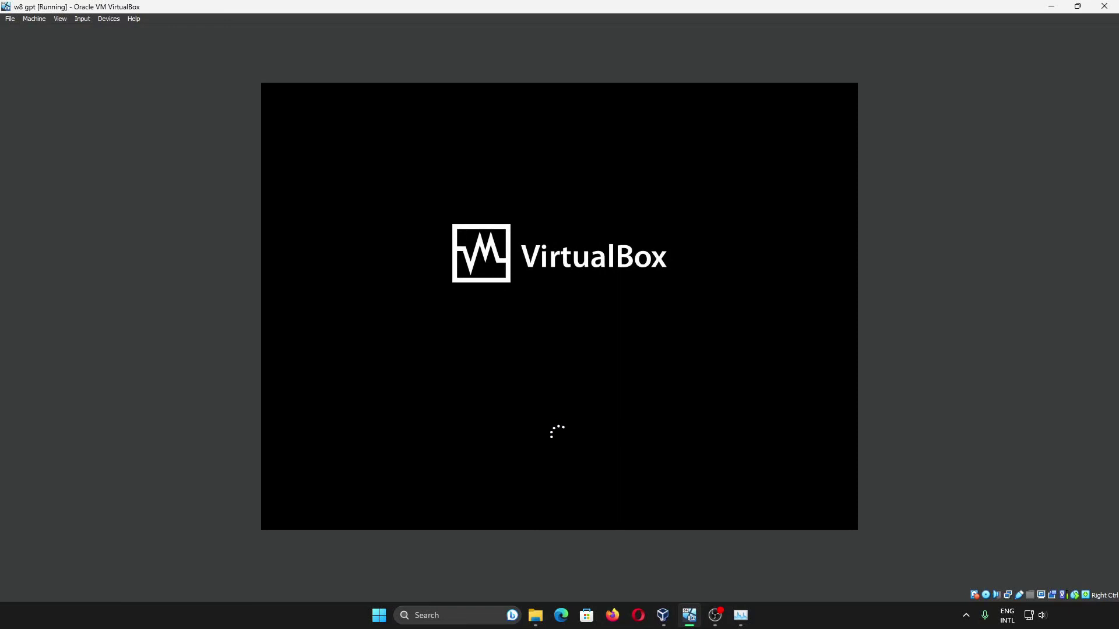
- Keep the United Kingdom region, language, keyboard and time zone settings in Windows setup and accept the licence terms
key("super+Left")
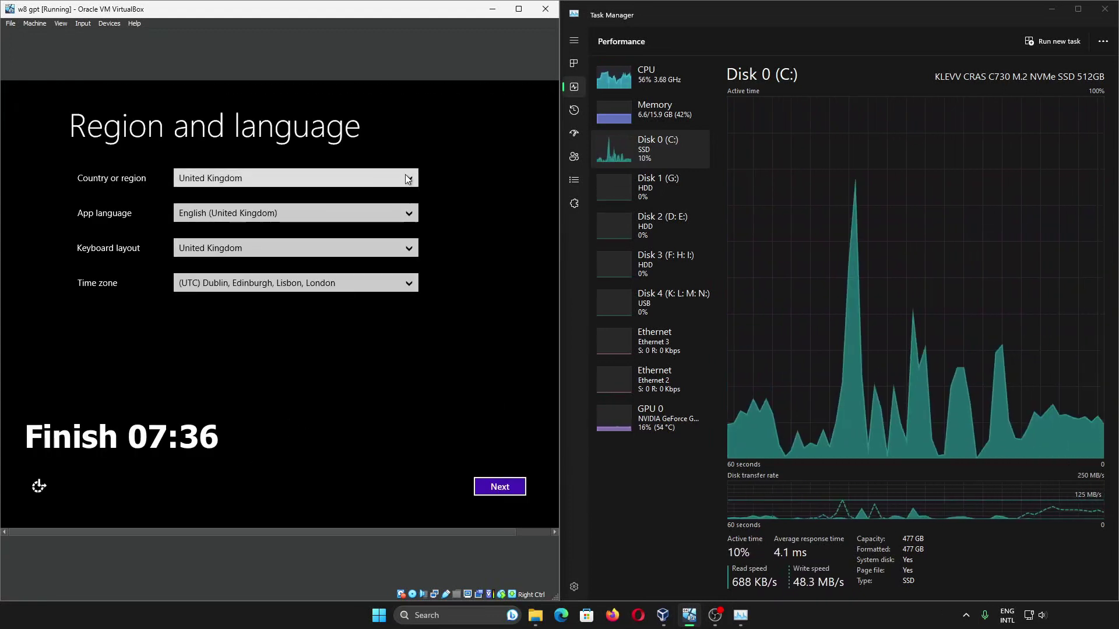
left_click(406, 178)
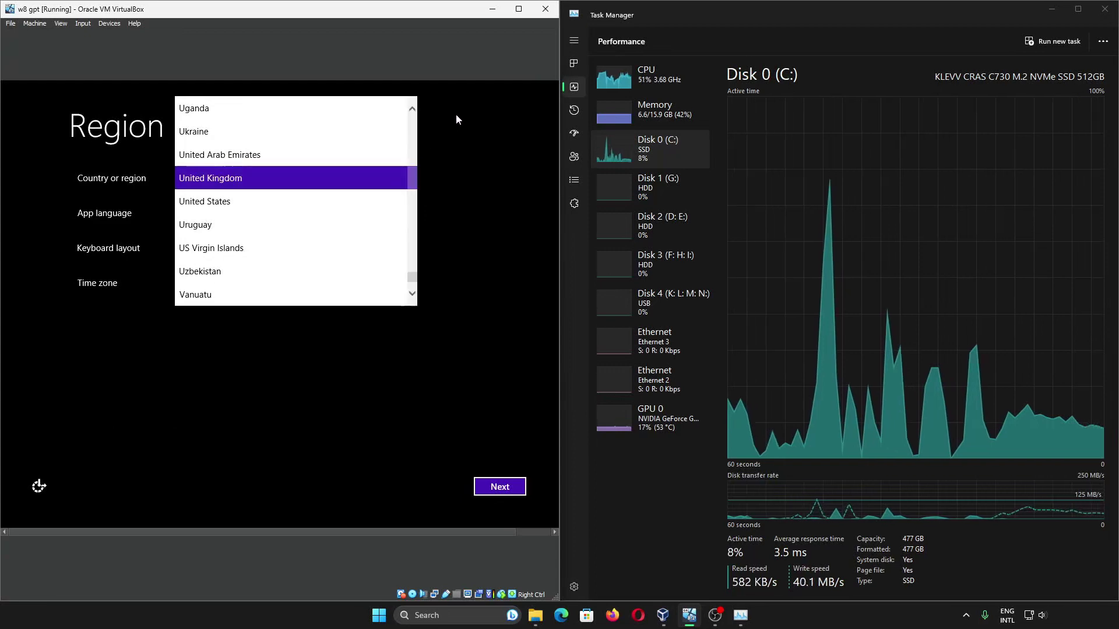
left_click(518, 10)
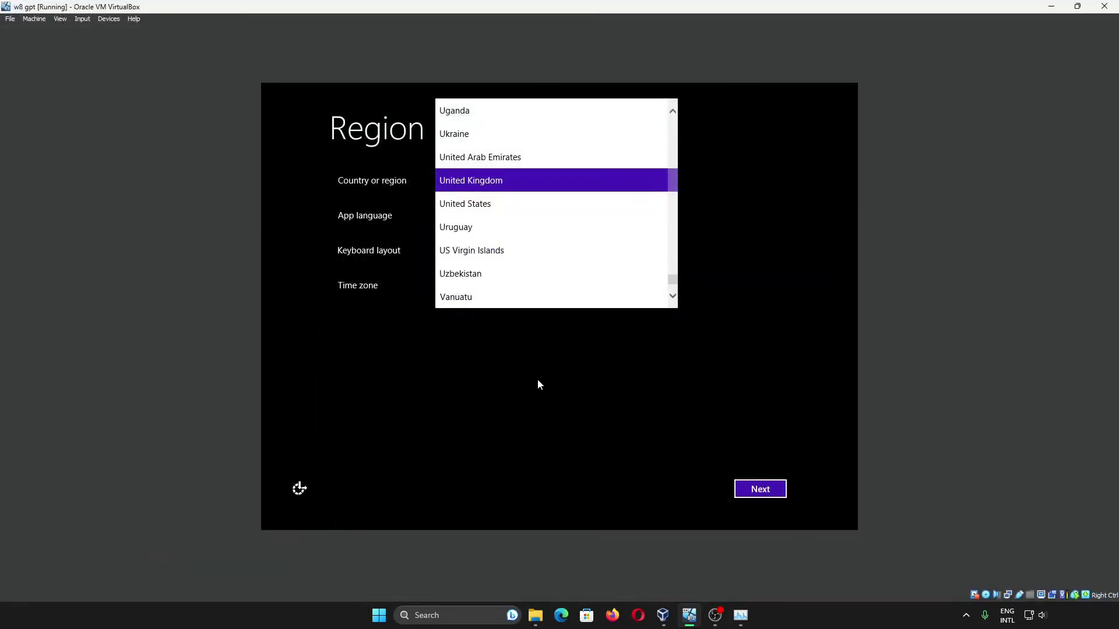
left_click(536, 382)
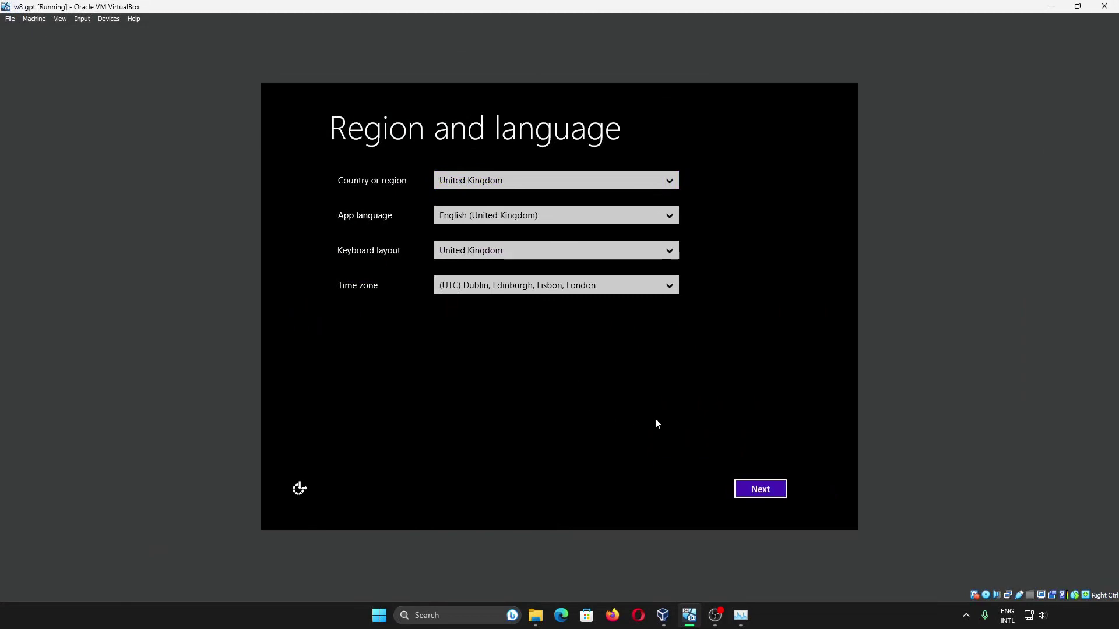
left_click(777, 496)
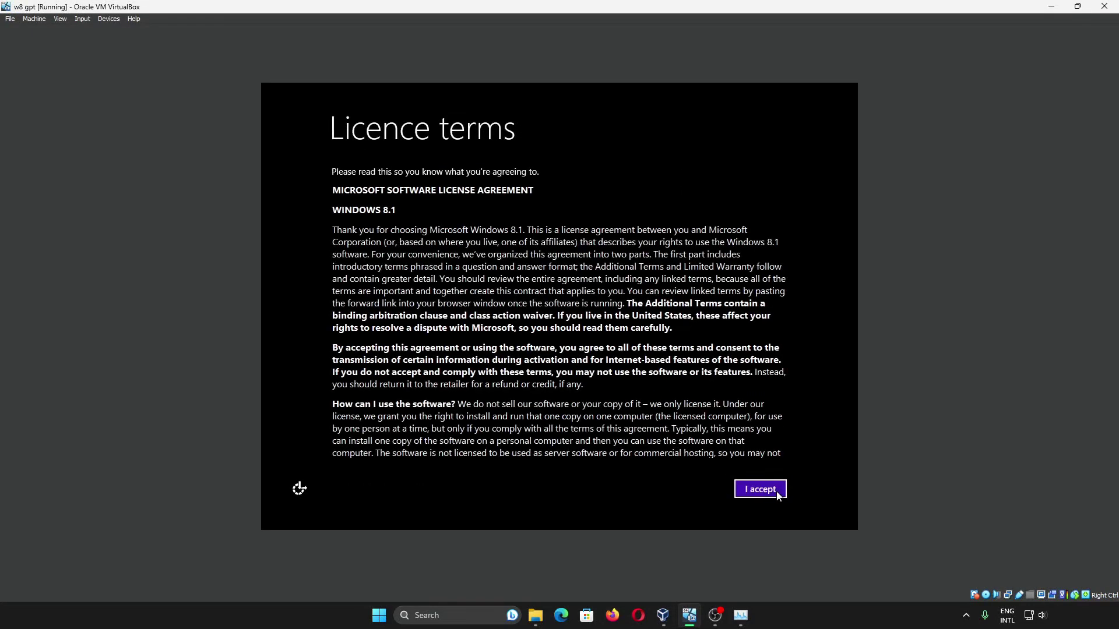
left_click(777, 496)
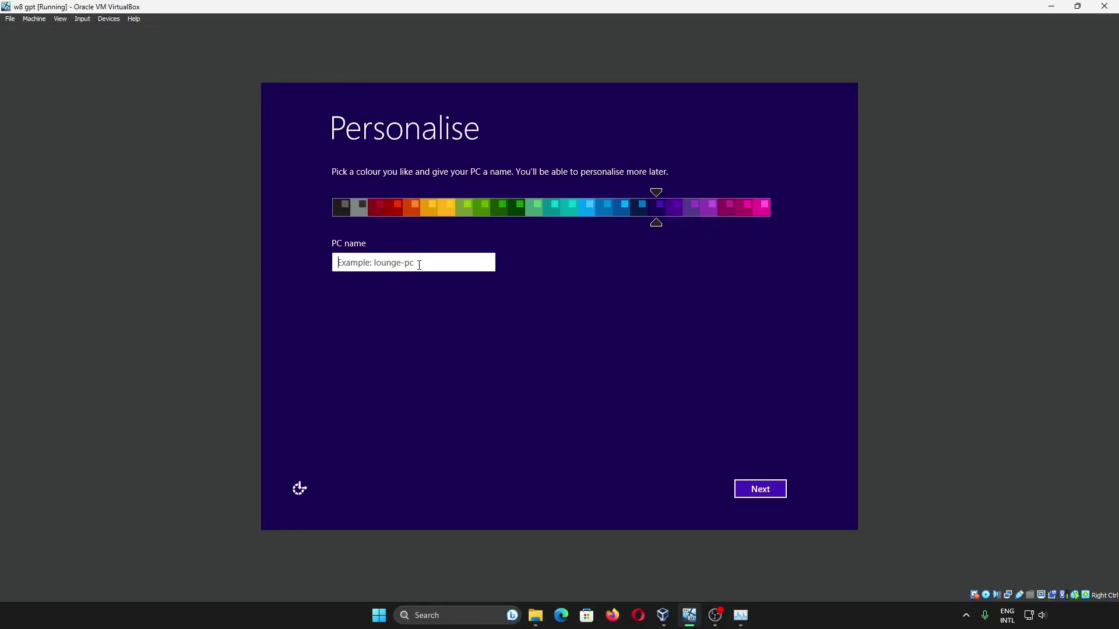
- Name the PC "pc" and choose customised settings, declining network device discovery as for public places
type("pc")
left_click(756, 490)
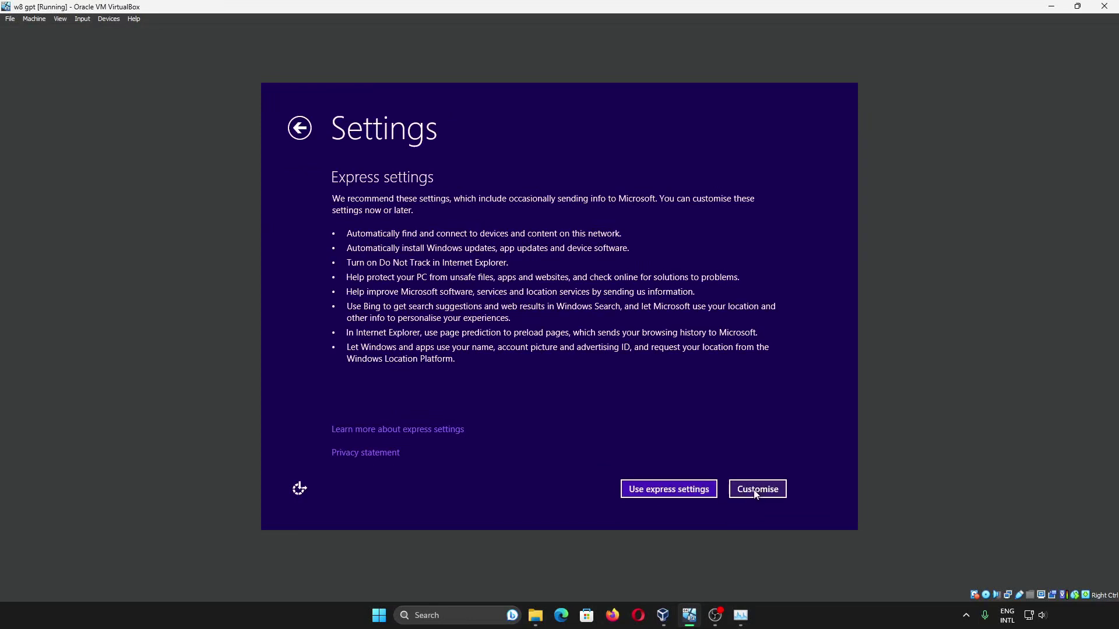
left_click(755, 493)
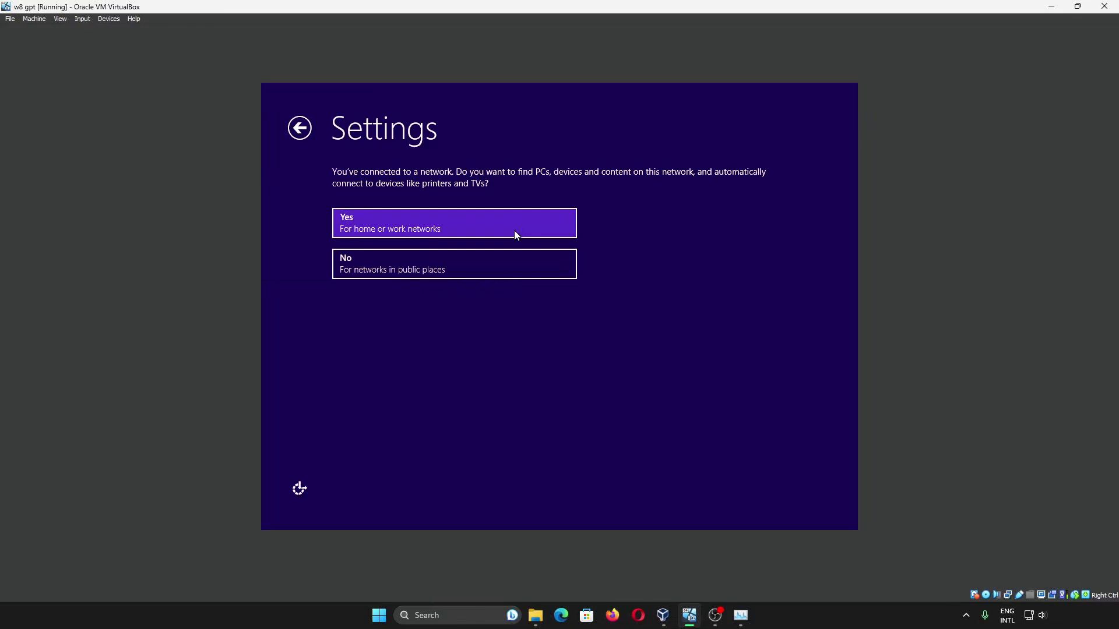
left_click(501, 272)
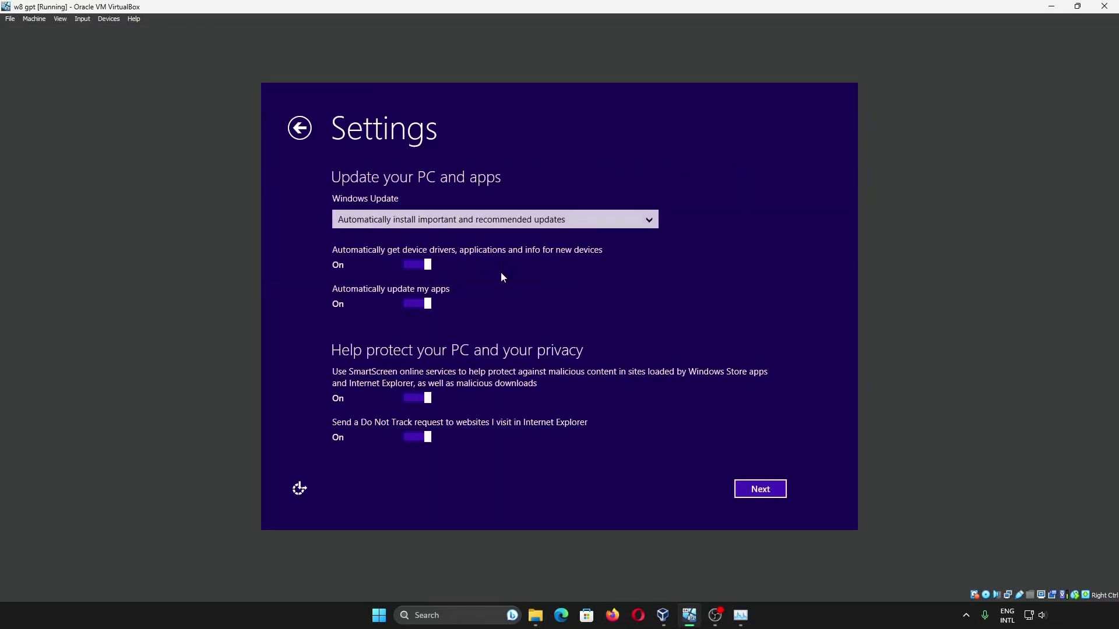
- Choose not to set up Windows Update and turn off automatic drivers, app updates, SmartScreen and Do Not Track requests
left_click(500, 226)
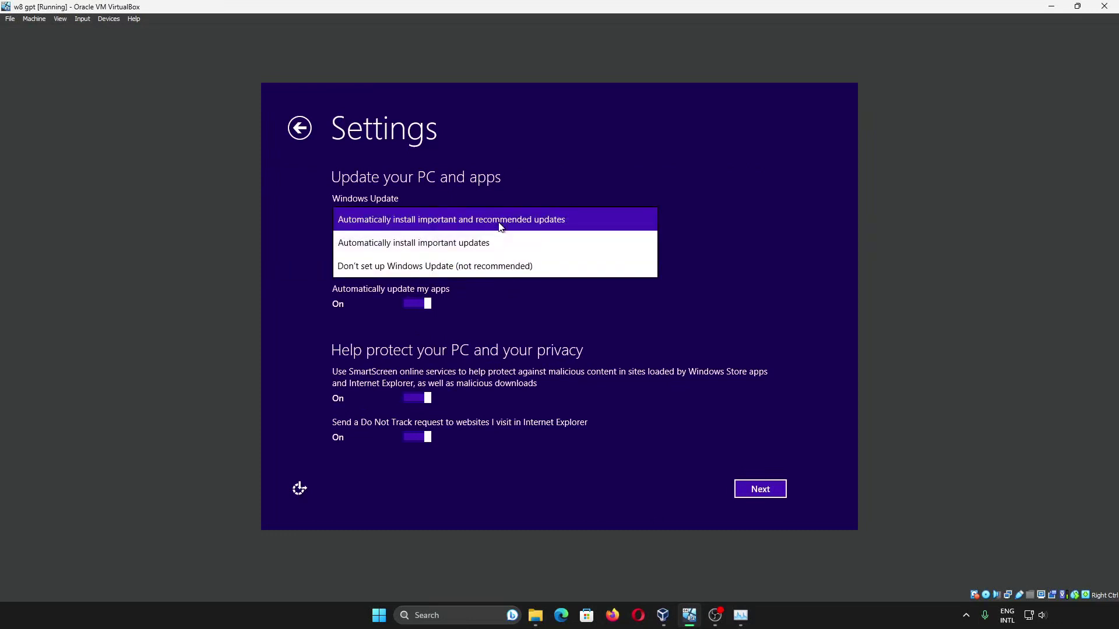
left_click(488, 266)
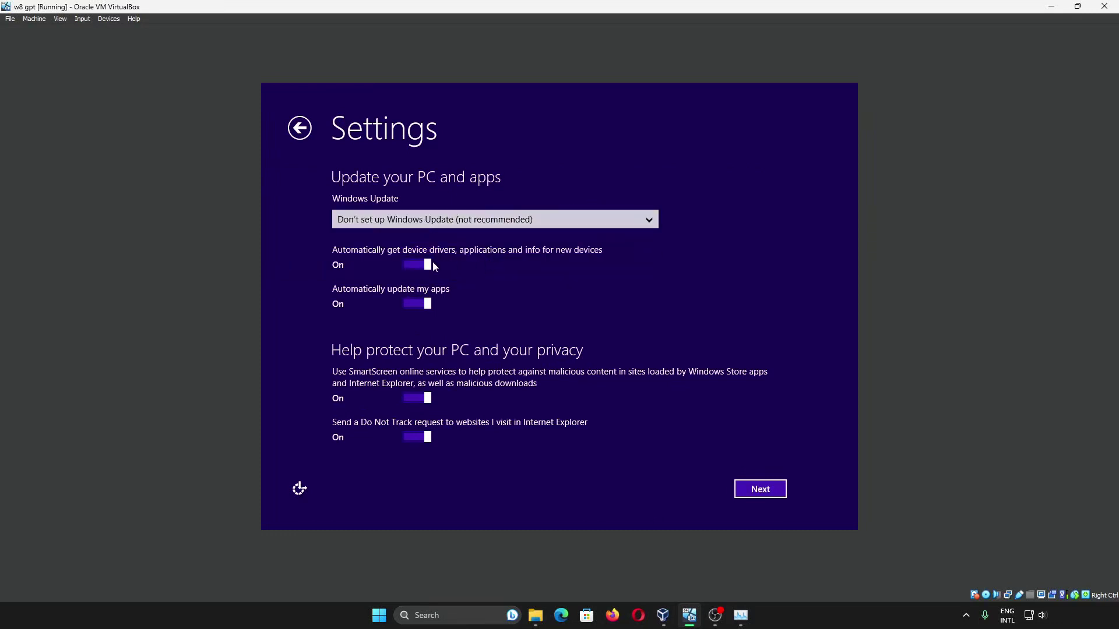
left_click(426, 307)
left_click(426, 401)
left_click(423, 439)
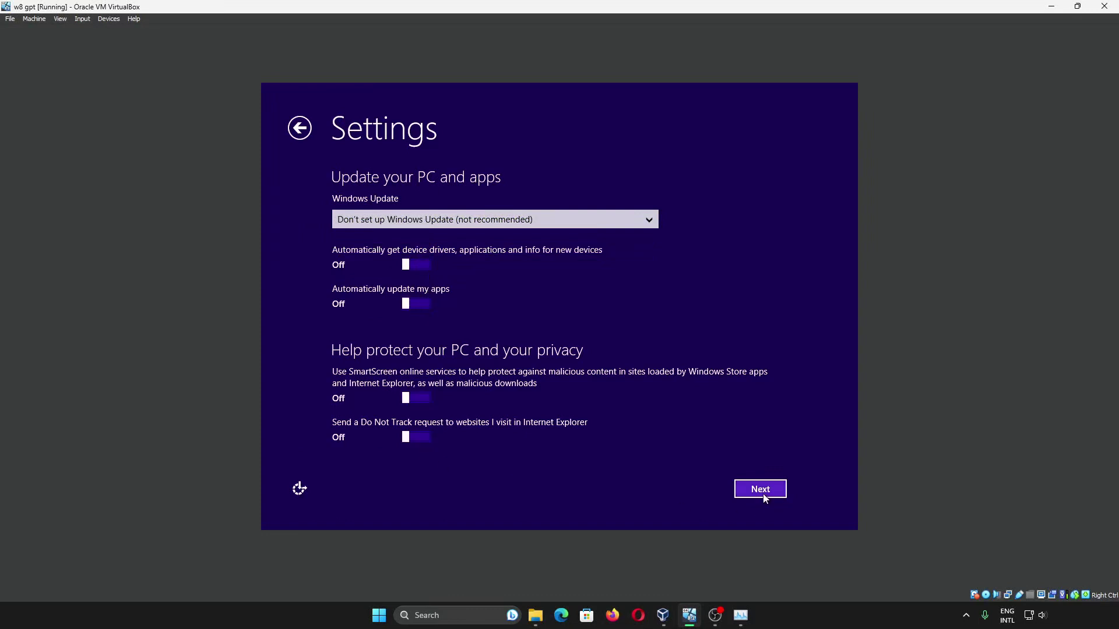
left_click(761, 493)
- Turn off Windows Error Reporting and the Internet Explorer compatibility lists, and continue the setup
left_click(423, 213)
left_click(422, 252)
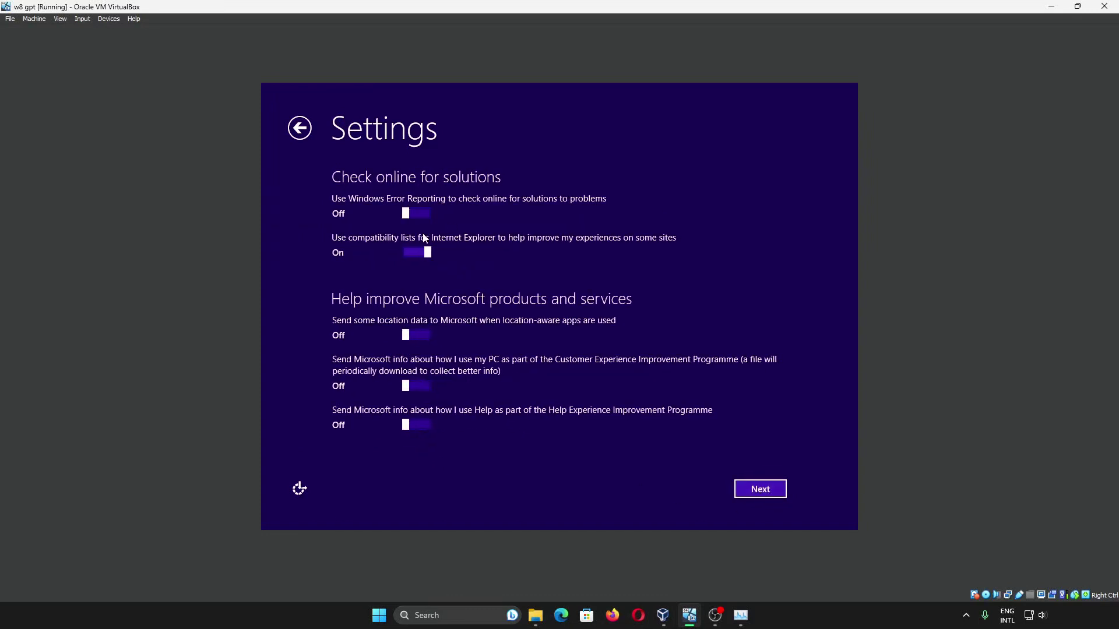
left_click(760, 489)
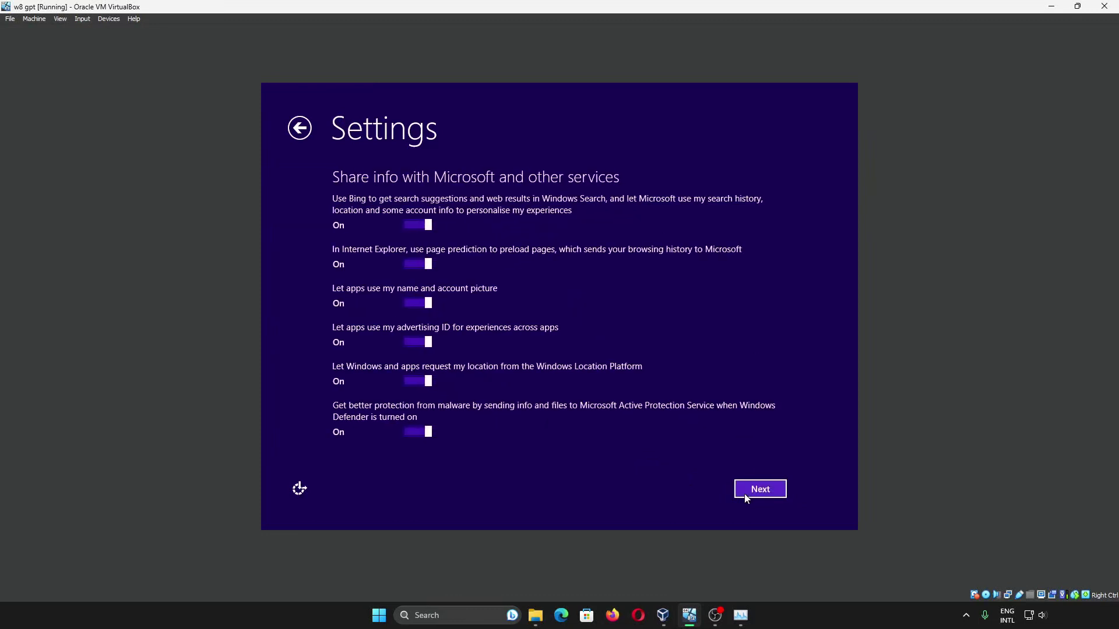
- Turn off all six options for sharing info with Microsoft and other services, from Bing suggestions to Active Protection Service
left_click(424, 225)
left_click(424, 264)
left_click(424, 303)
left_click(424, 342)
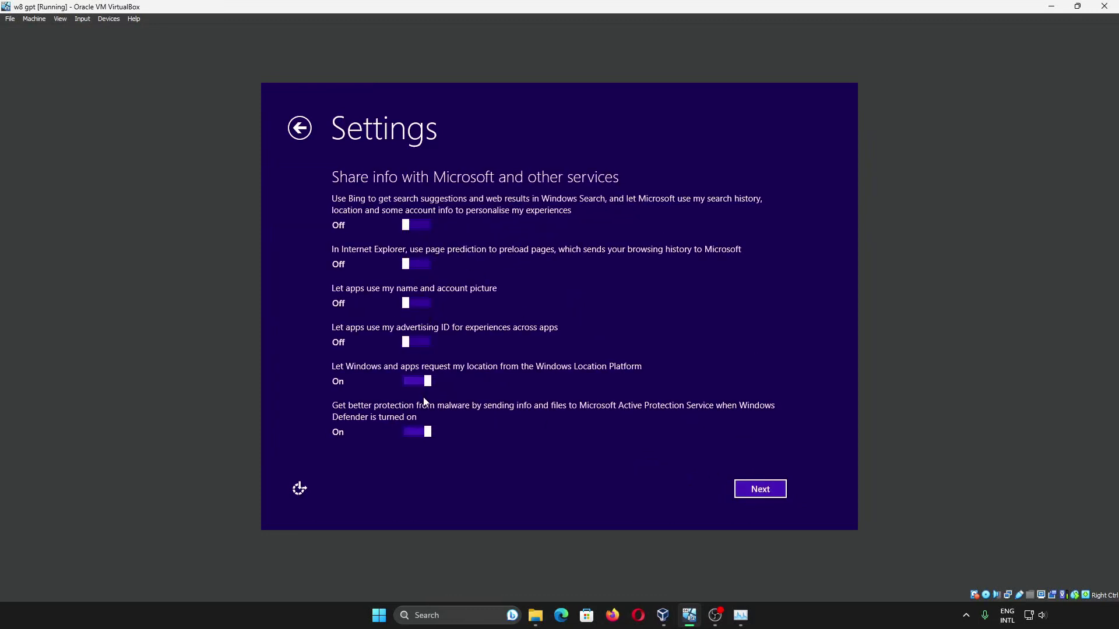
left_click(425, 381)
left_click(426, 432)
left_click(760, 489)
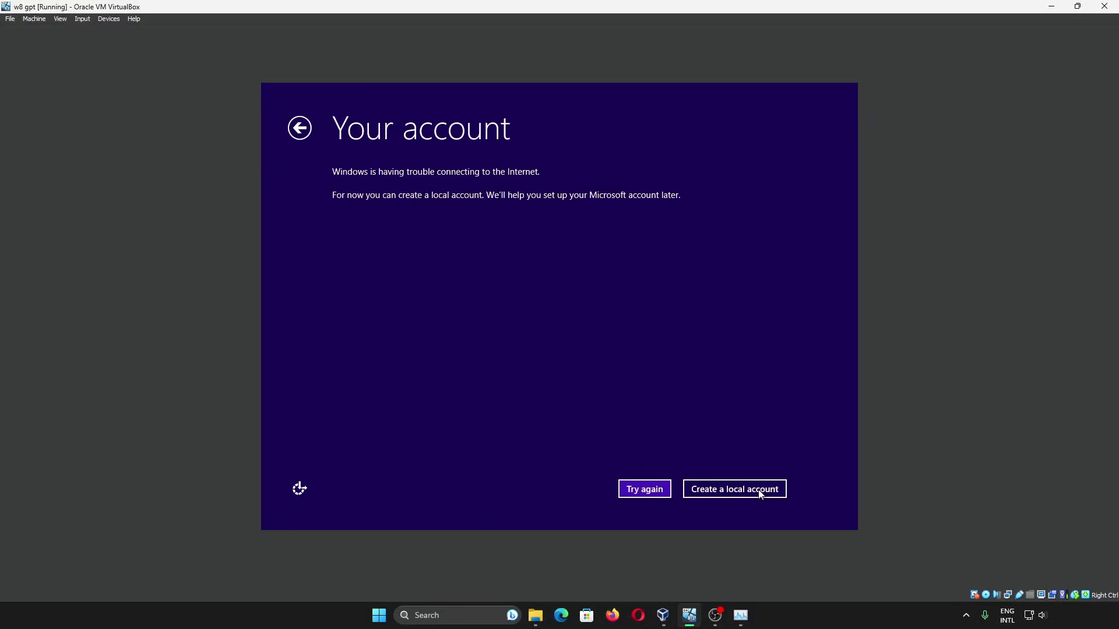
- Create a local account with the username "me" and no password, and finish the setup
left_click(759, 493)
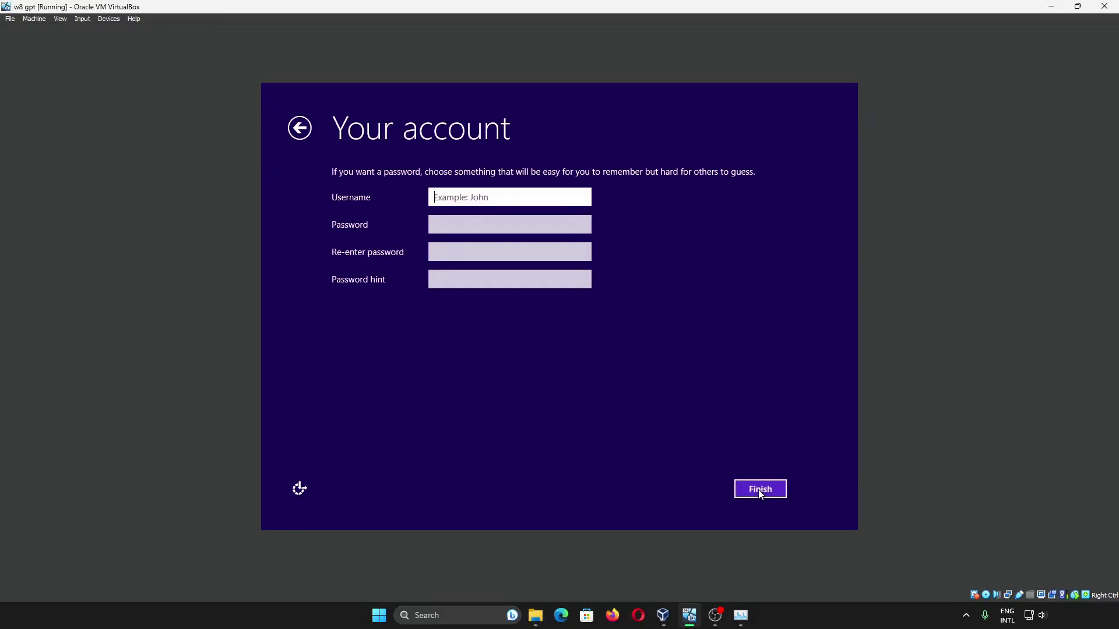
type("me")
left_click(758, 491)
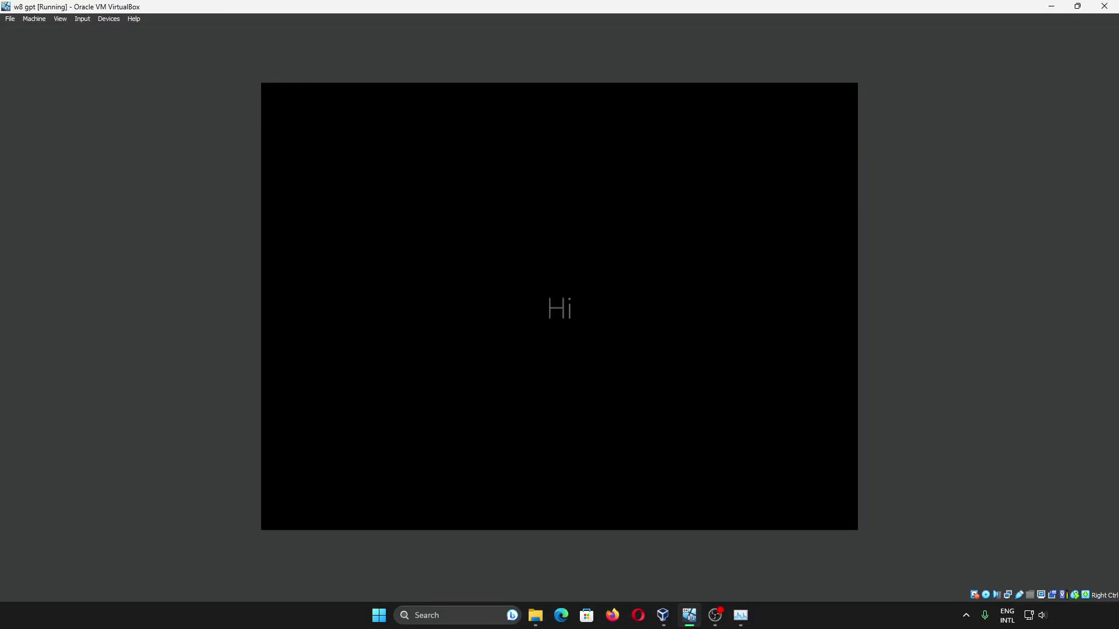